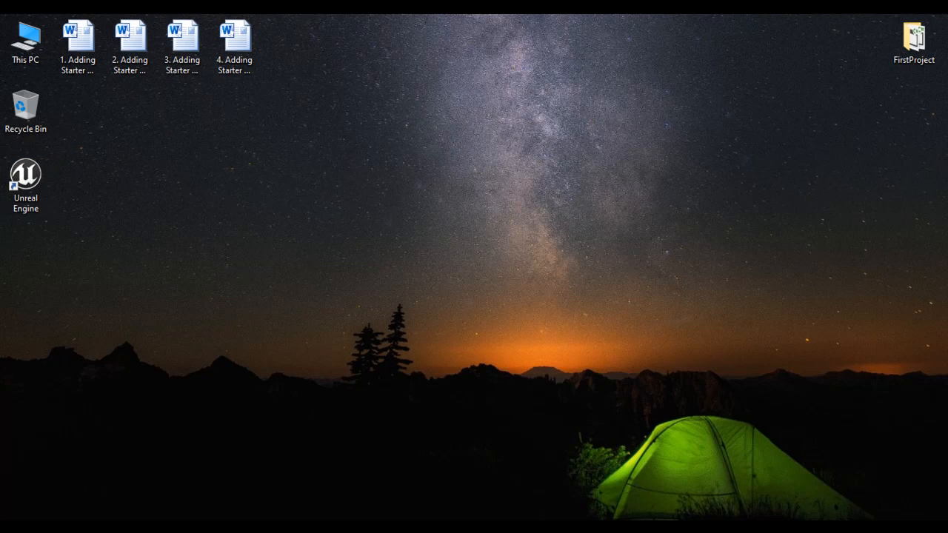
Step: Open the first Adding Starter Content document and examine the lesson's title and its aim of adding Starter Content to a project
left_click(173, 468)
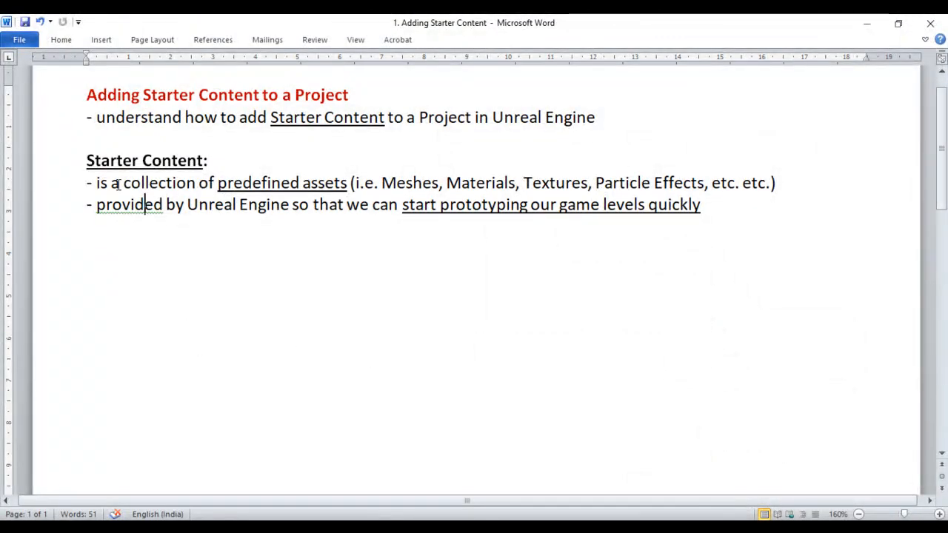
left_click_drag(86, 94, 360, 97)
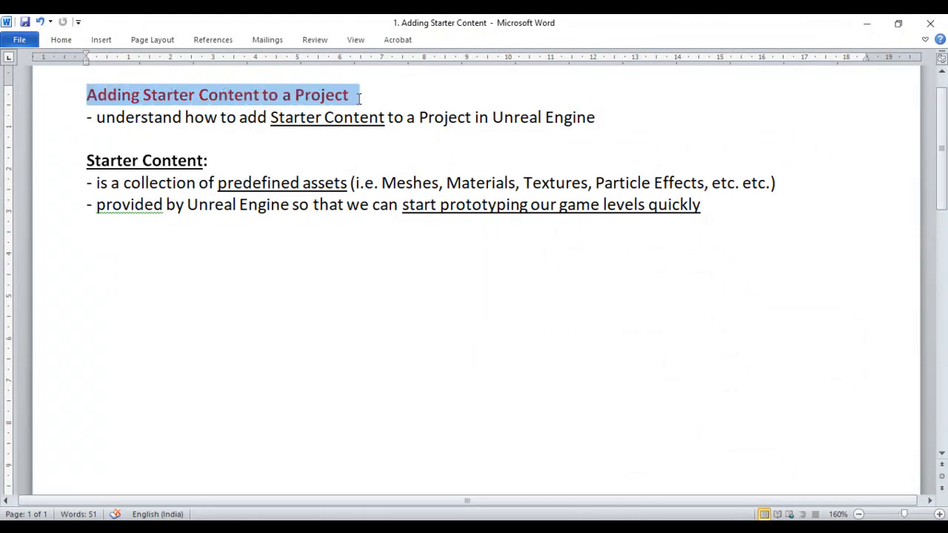
left_click(295, 308)
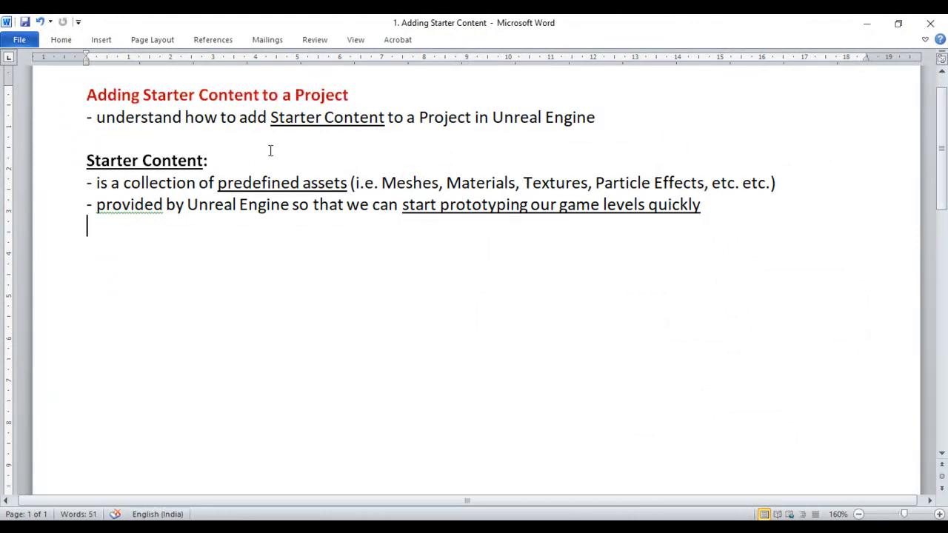
left_click_drag(271, 117, 609, 117)
left_click(502, 143)
left_click(351, 270)
left_click_drag(270, 117, 386, 117)
left_click(331, 166)
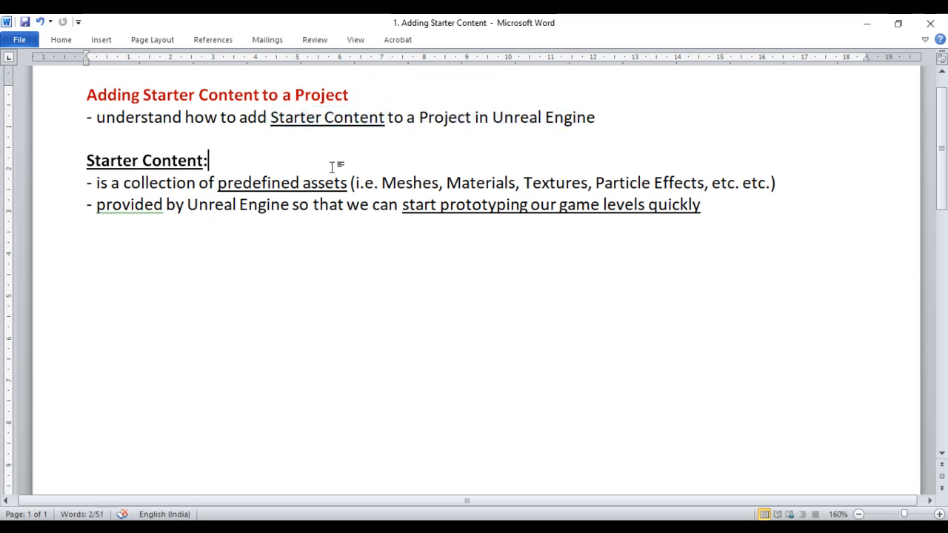
Step: Examine the definition of Starter Content in the notes, including its predefined asset types and its purpose for prototyping game levels
left_click(83, 161)
left_click(265, 164)
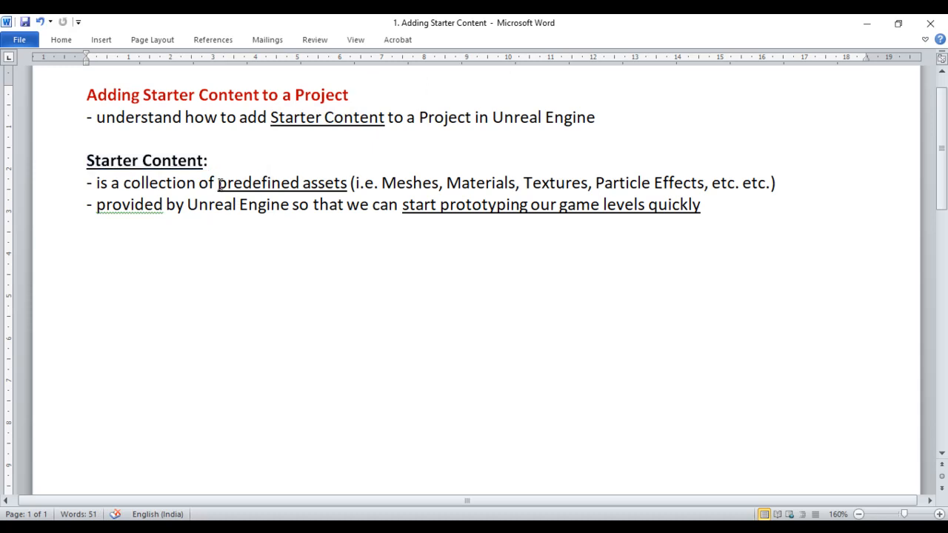
left_click_drag(218, 183, 349, 183)
left_click(288, 274)
left_click_drag(711, 184, 794, 186)
left_click(341, 292)
left_click_drag(98, 216, 289, 210)
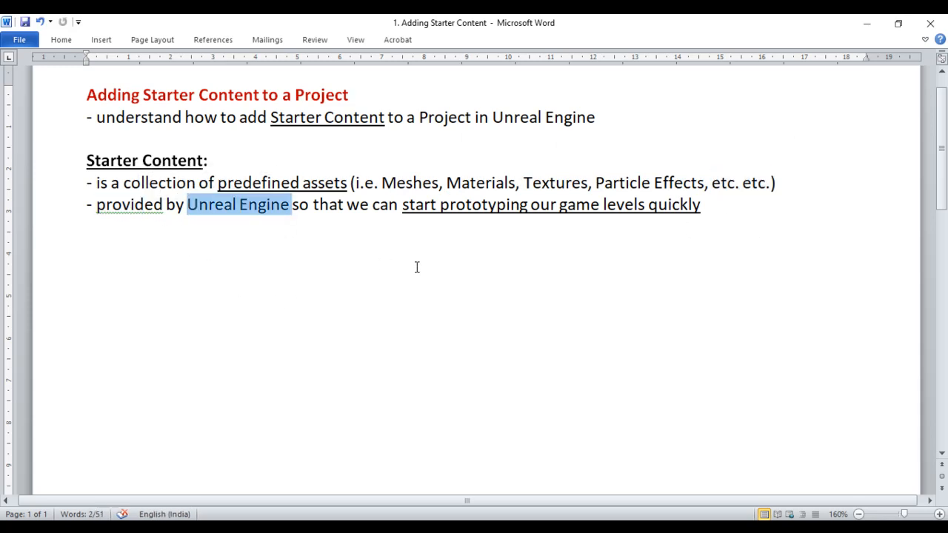
left_click_drag(403, 206, 737, 214)
left_click(736, 212)
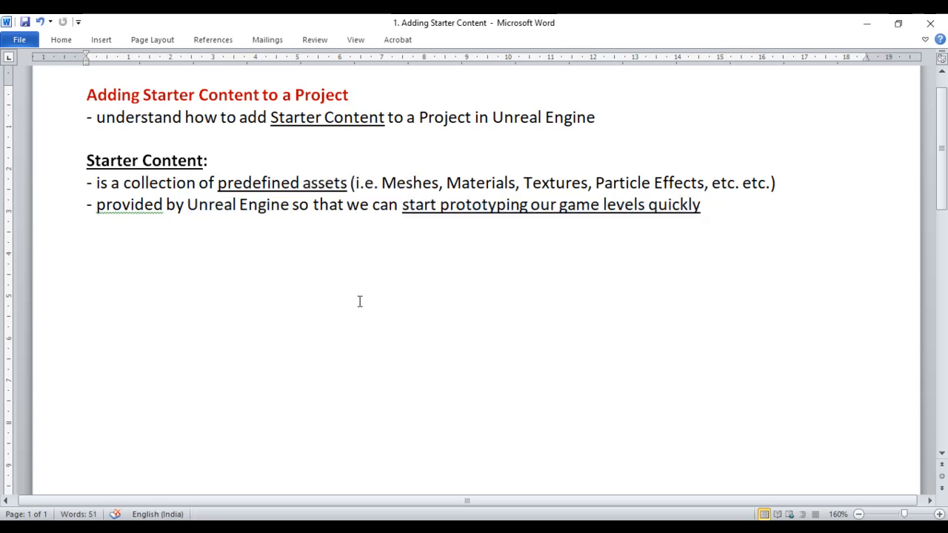
left_click_drag(88, 161, 261, 164)
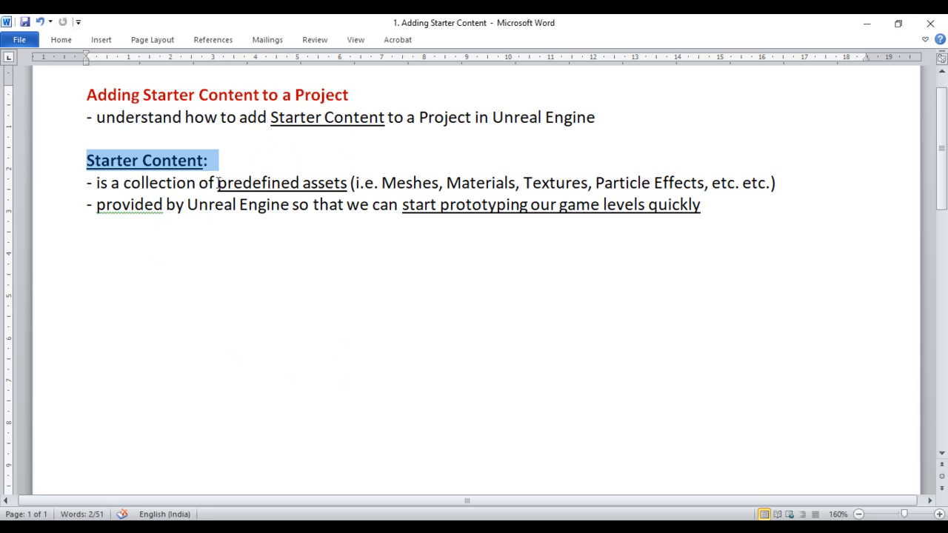
left_click_drag(218, 183, 655, 184)
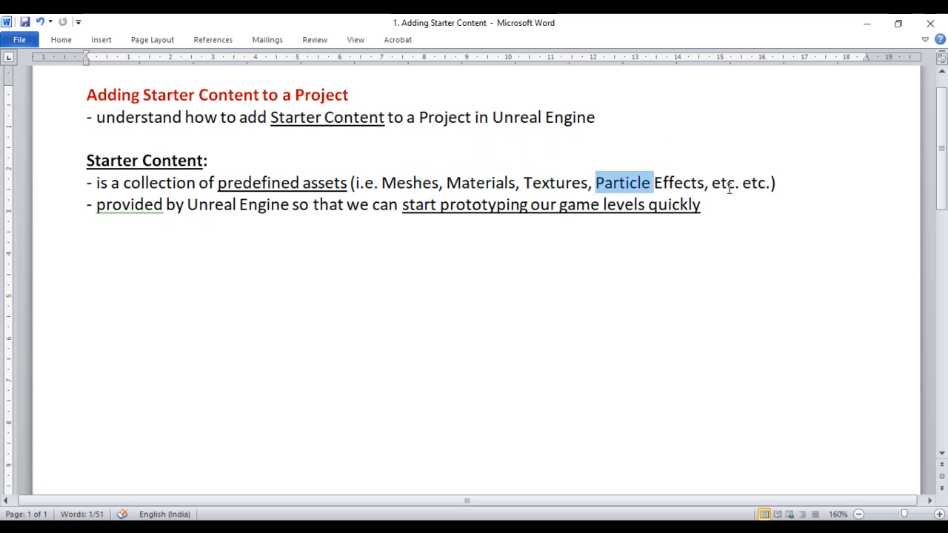
left_click_drag(712, 184, 775, 183)
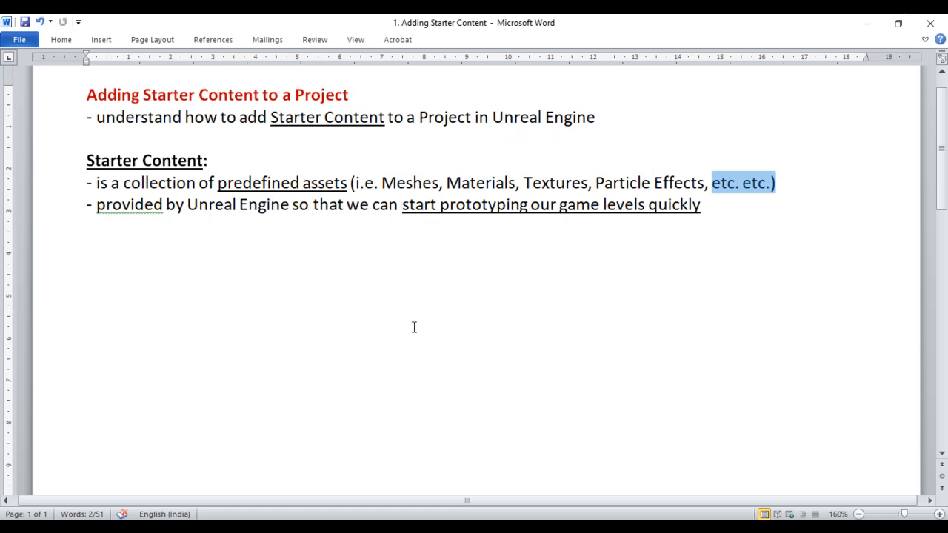
left_click(353, 323)
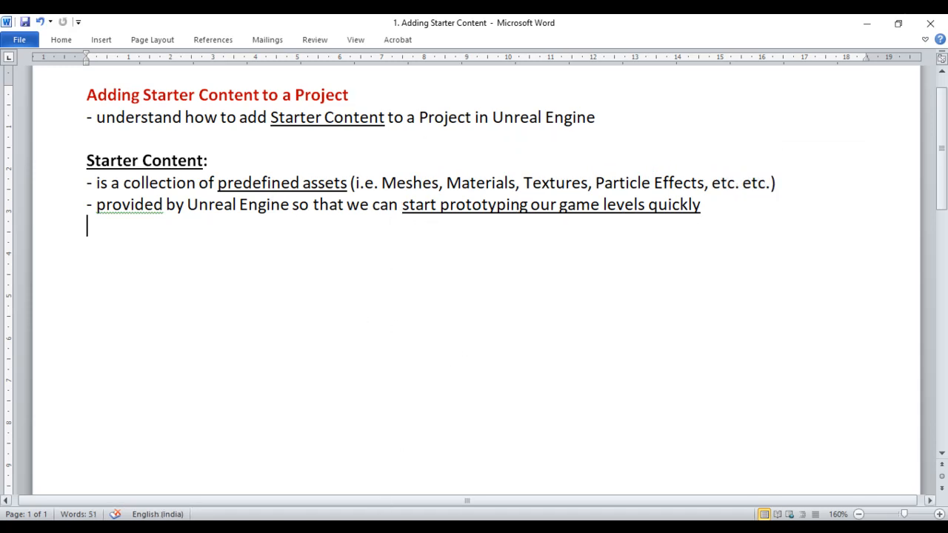
Step: Switch to the second Adding Starter Content document and examine how Starter Content is added while creating a project, up to launching the Project Browser
left_click(303, 482)
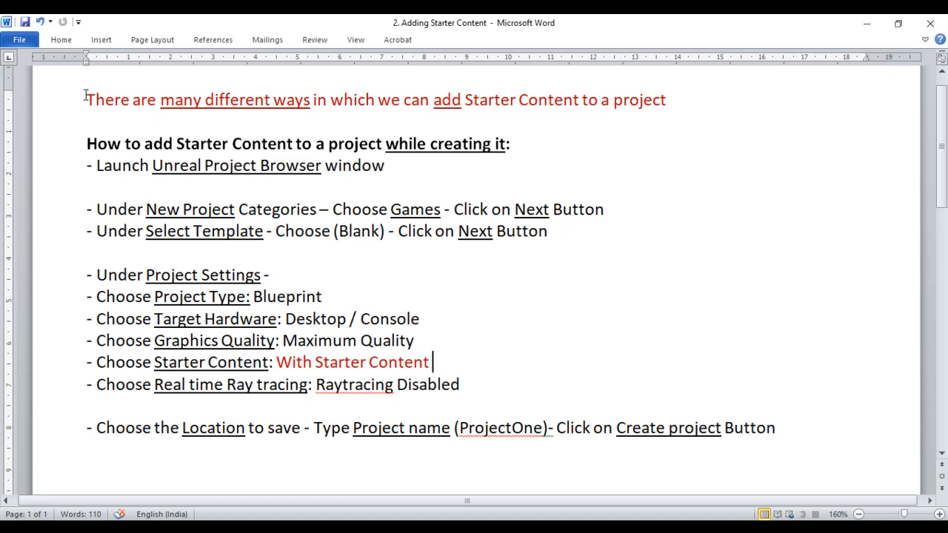
left_click_drag(86, 99, 312, 101)
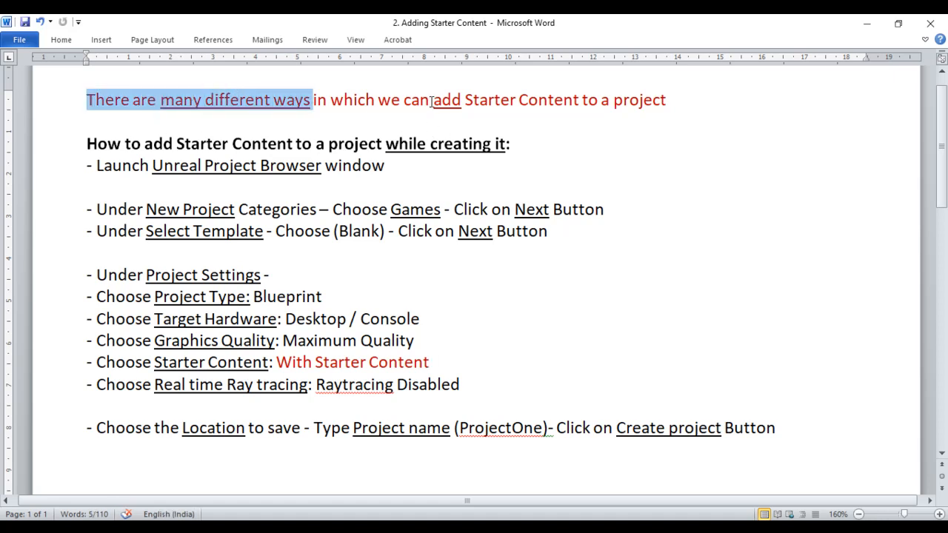
left_click_drag(431, 99, 675, 100)
left_click(609, 145)
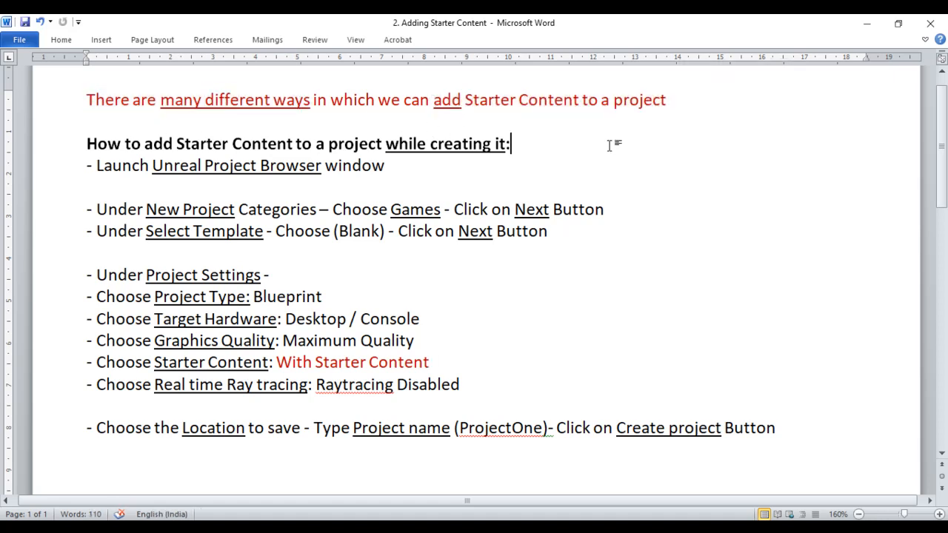
left_click_drag(86, 144, 463, 144)
left_click(547, 150)
left_click_drag(178, 145, 273, 146)
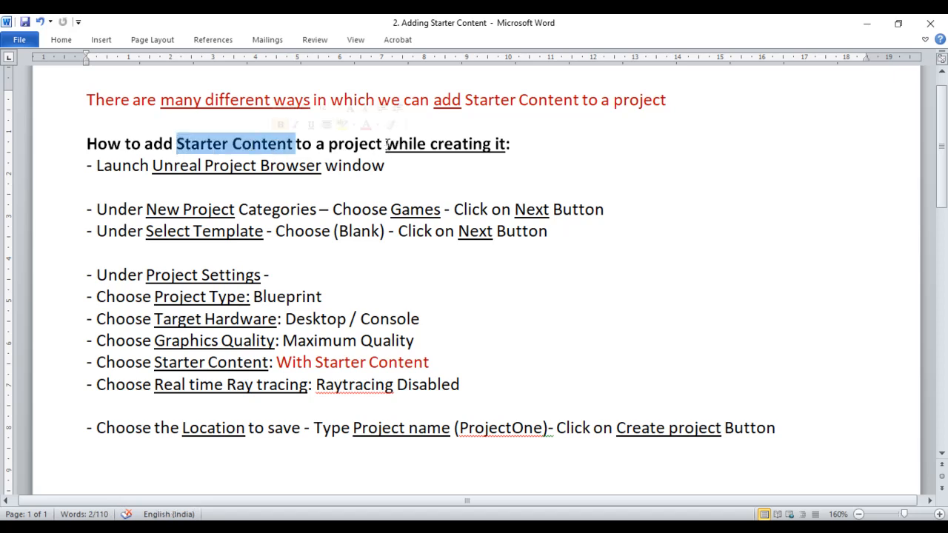
left_click_drag(385, 144, 525, 145)
left_click(563, 162)
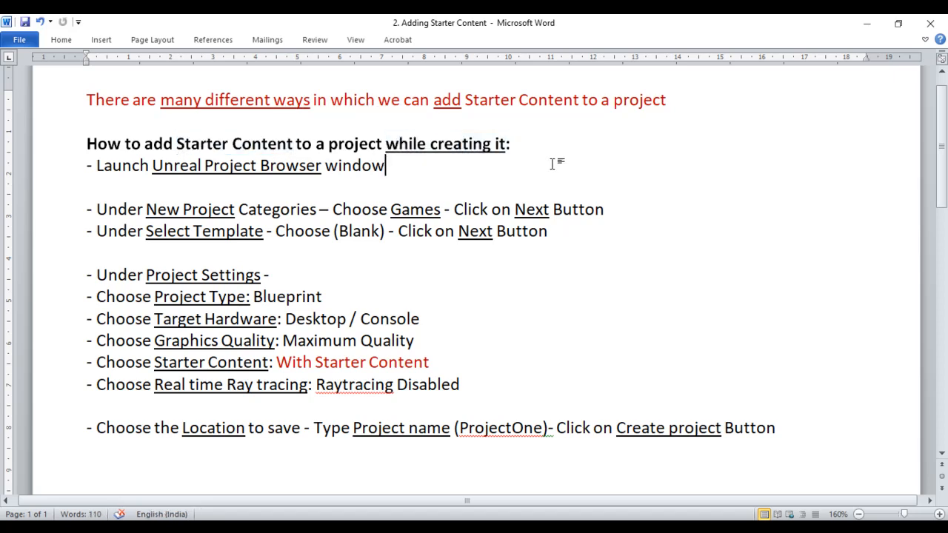
left_click_drag(153, 166, 387, 166)
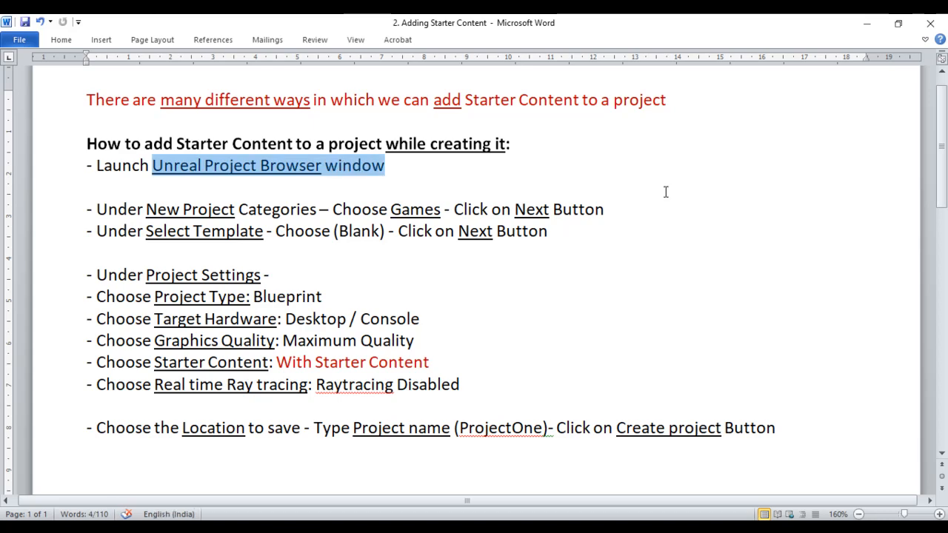
Step: Minimize the open notes documents and launch Unreal Engine from the desktop to bring up the Unreal Project Browser
left_click(867, 22)
left_click(866, 23)
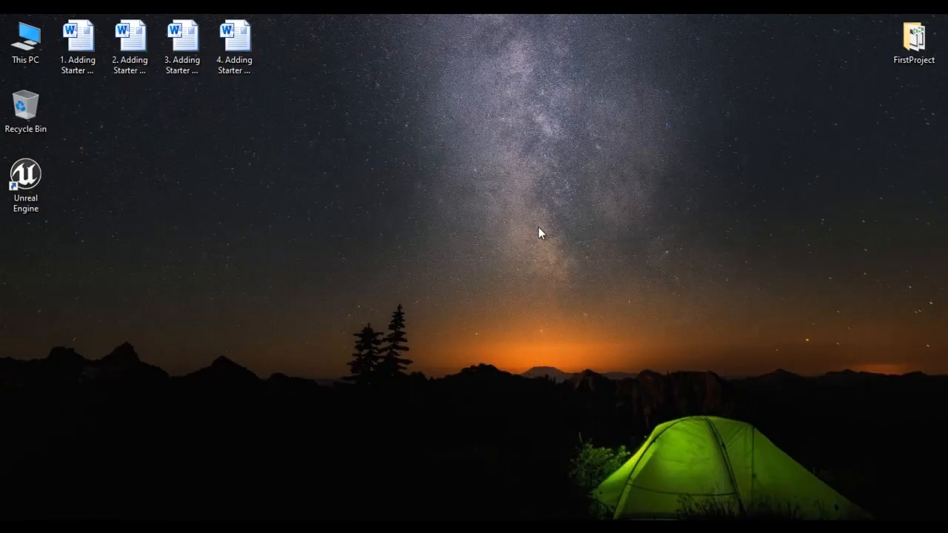
double_click(33, 180)
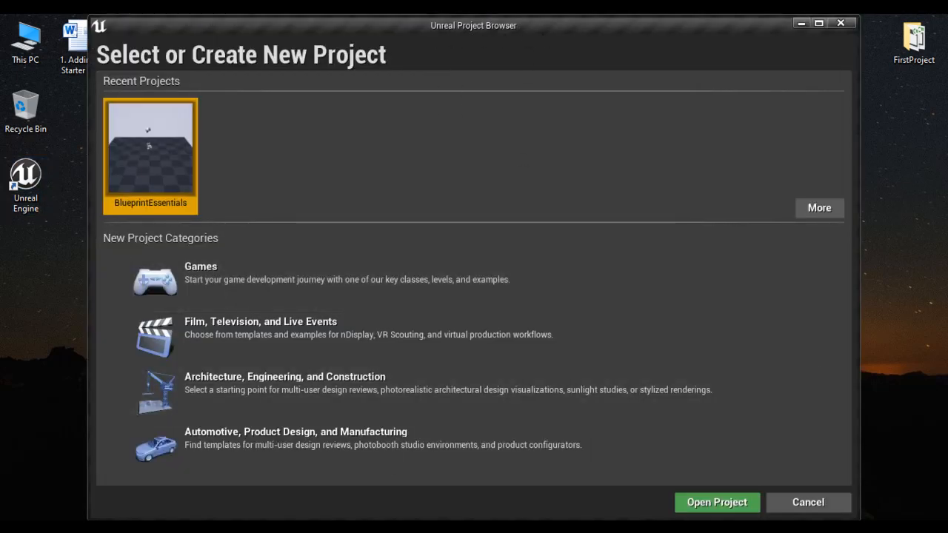
Step: Check the new project category instruction in the Word notes and choose Games in the Unreal Project Browser, continuing to template selection
left_click(285, 474)
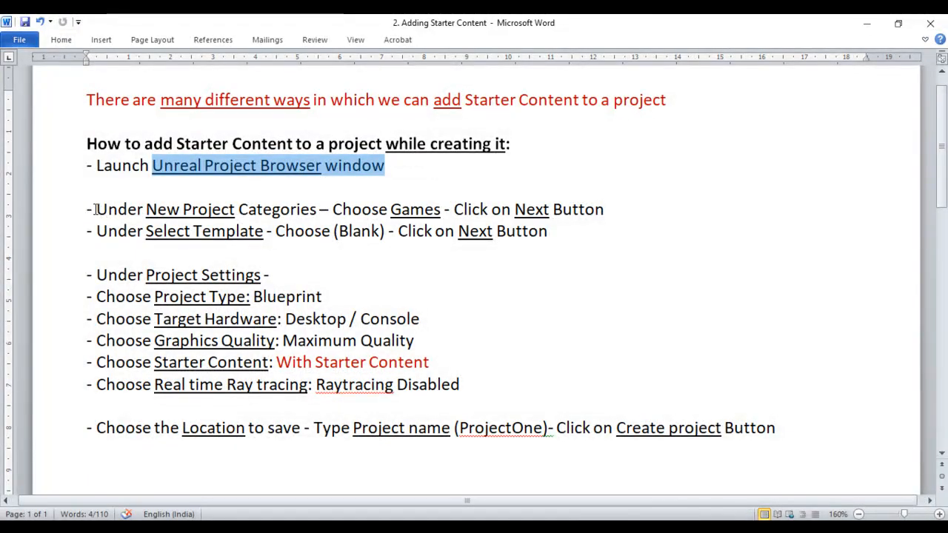
left_click_drag(96, 209, 606, 209)
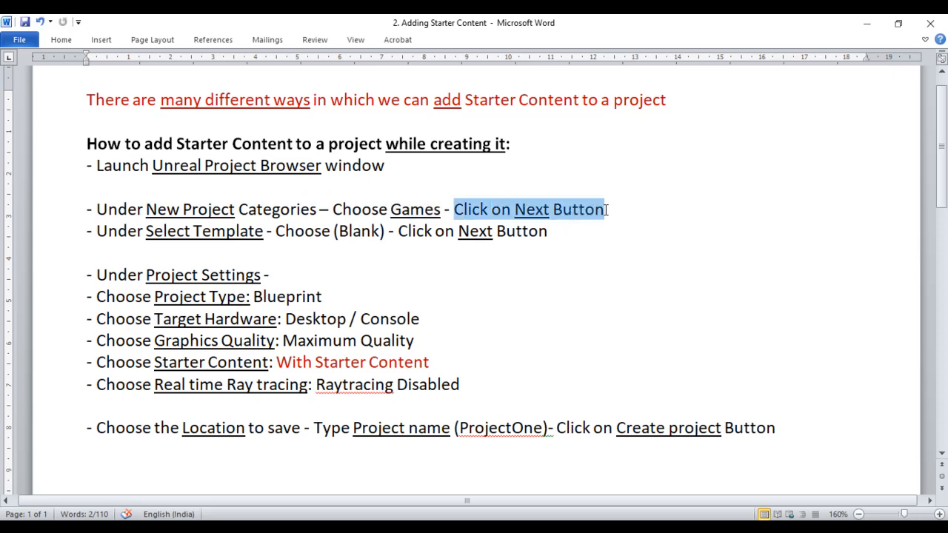
key("alt+Tab")
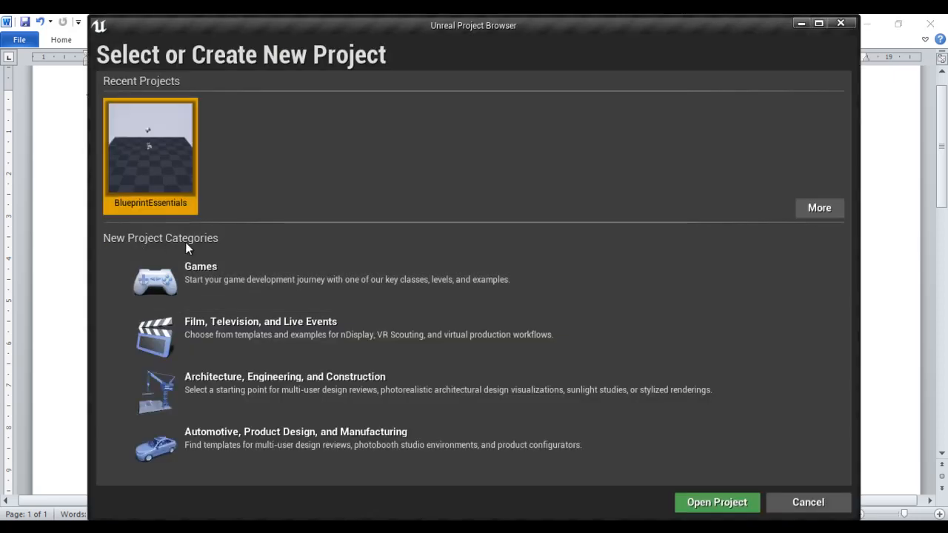
left_click(252, 275)
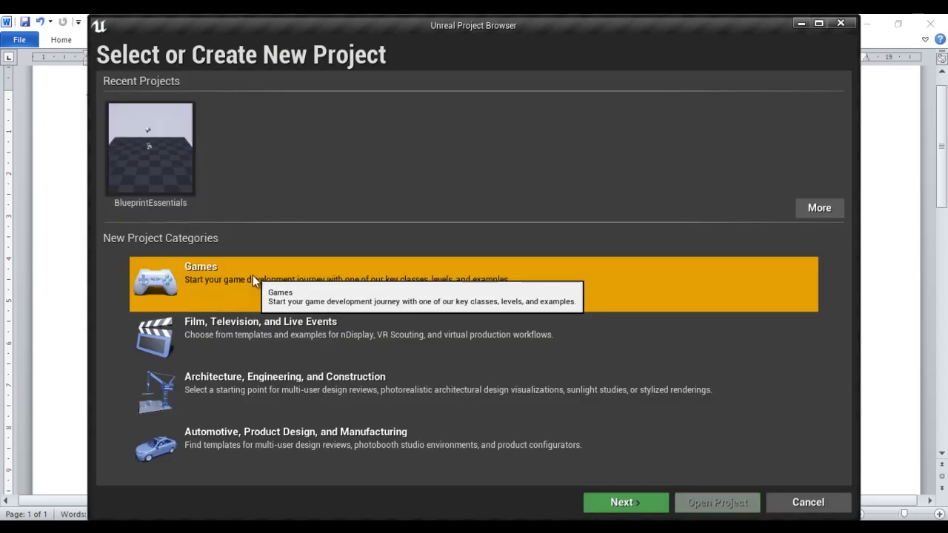
left_click(623, 508)
Step: Check the template instruction in the Word notes and continue to the project settings in the Unreal Project Browser with the Blank template
left_click(363, 527)
left_click(340, 474)
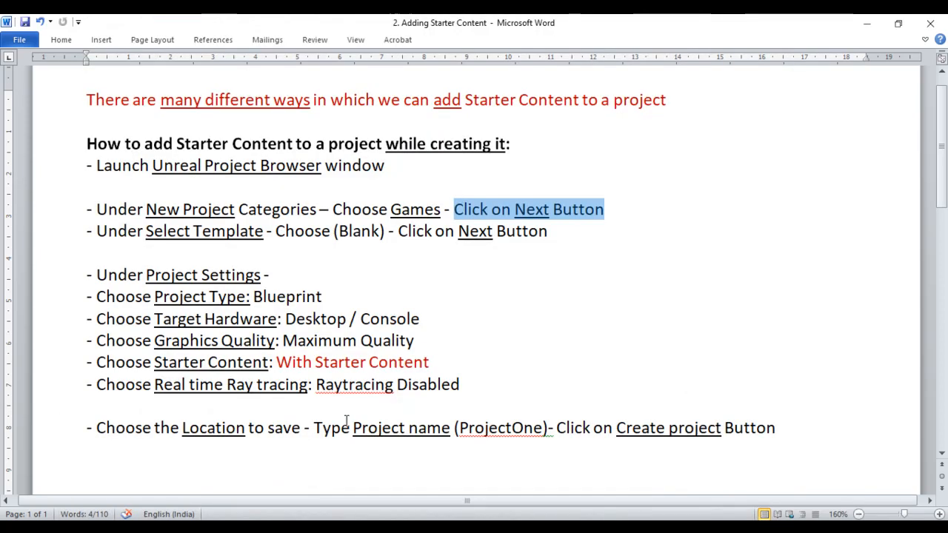
left_click_drag(145, 231, 397, 232)
left_click(480, 266)
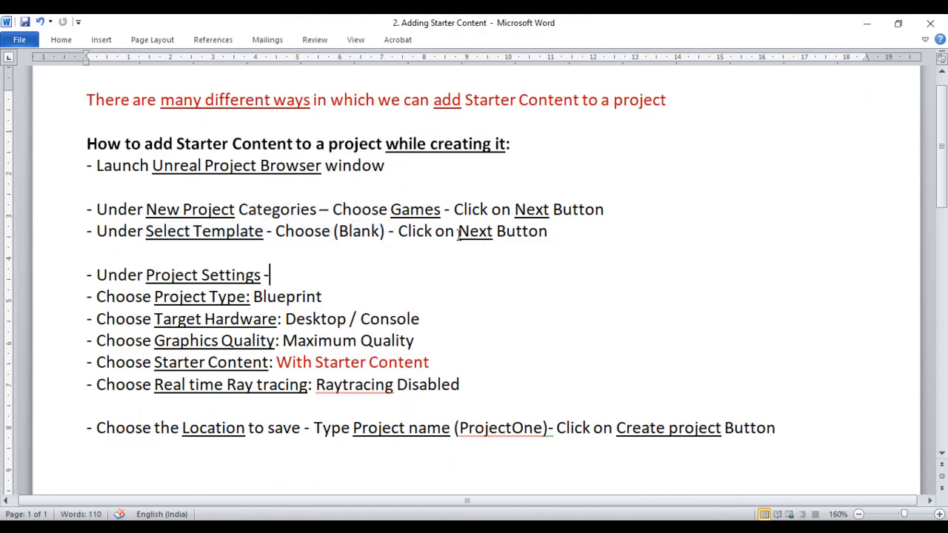
left_click_drag(459, 236, 535, 243)
left_click(444, 527)
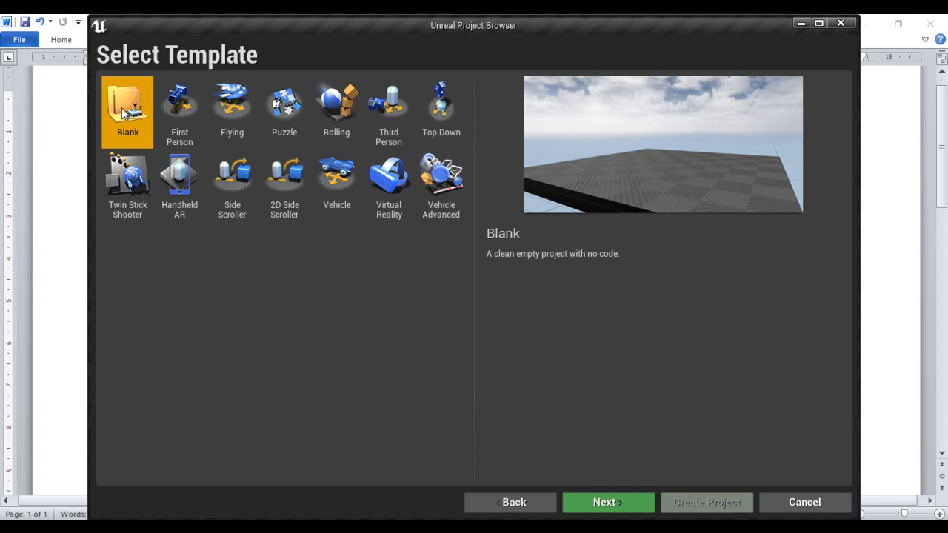
left_click(607, 501)
Step: Return to the Word notes and examine the required project type, target hardware, graphics quality, Starter Content and ray tracing settings
left_click(304, 481)
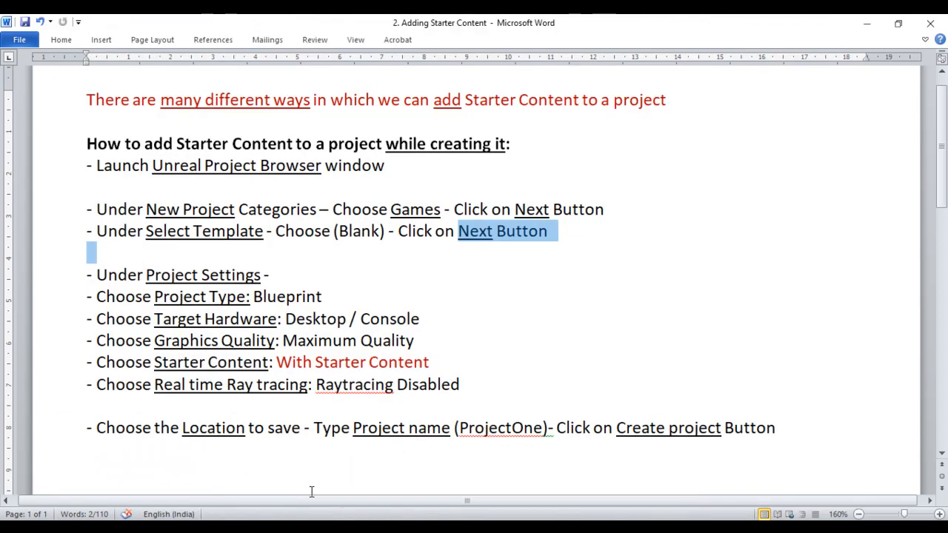
left_click_drag(97, 275, 331, 295)
left_click(304, 274)
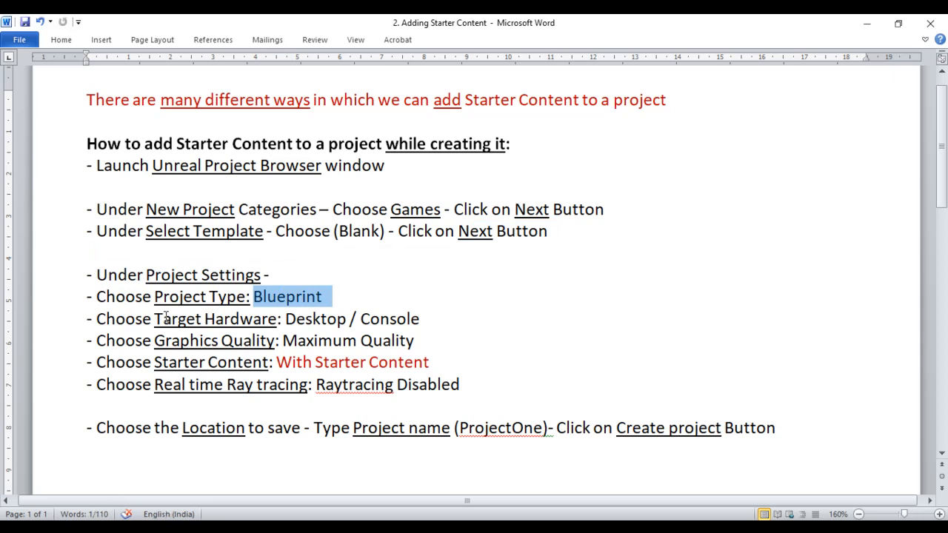
left_click_drag(154, 319, 416, 319)
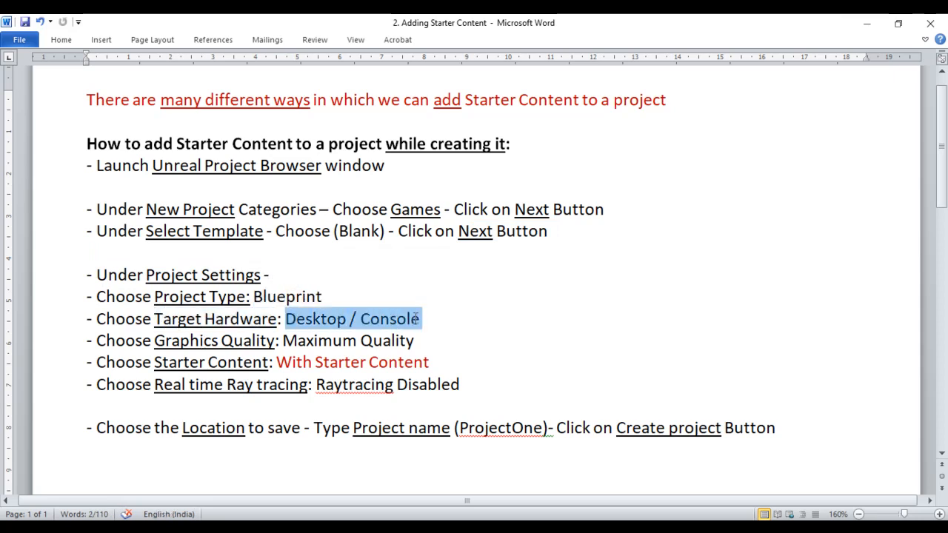
left_click_drag(157, 340, 416, 340)
left_click(457, 347)
left_click_drag(155, 362, 391, 362)
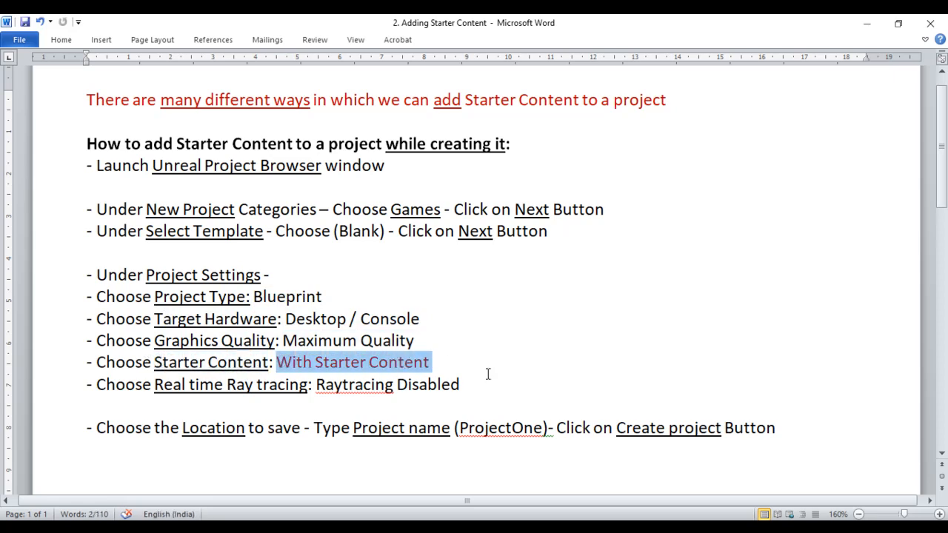
left_click_drag(157, 385, 461, 384)
left_click(355, 404)
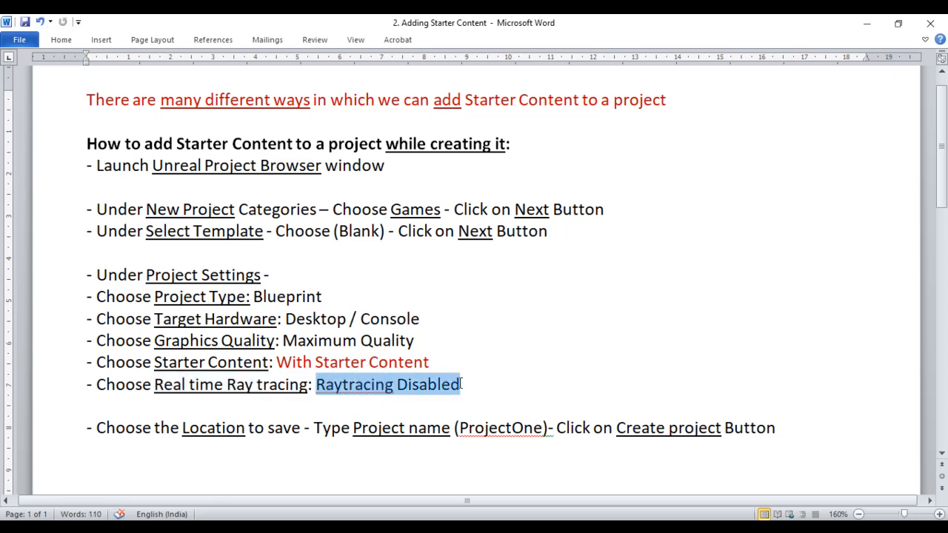
left_click(489, 385)
Step: Switch to the Unreal Project Browser, review the target hardware and graphics quality options keeping Desktop / Console and Maximum Quality, and choose With Starter Content
left_click(474, 529)
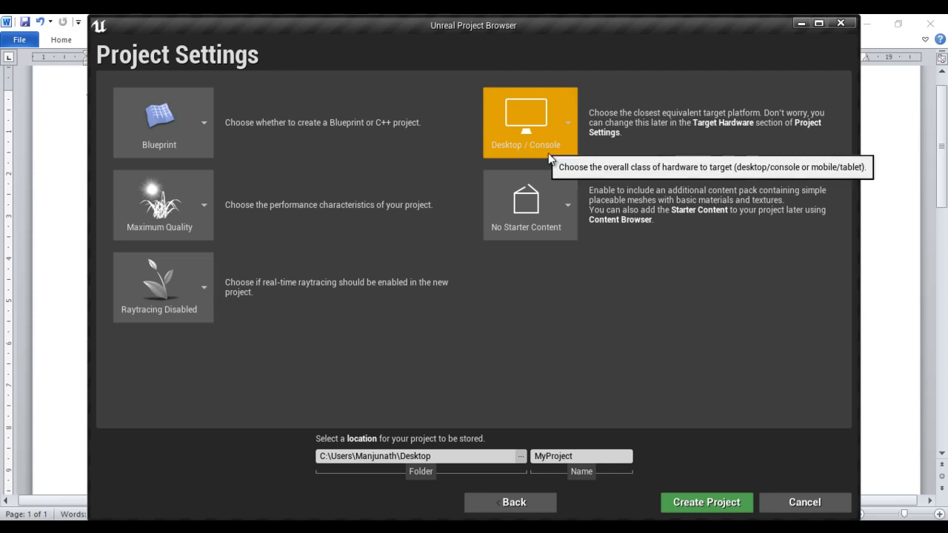
left_click(568, 123)
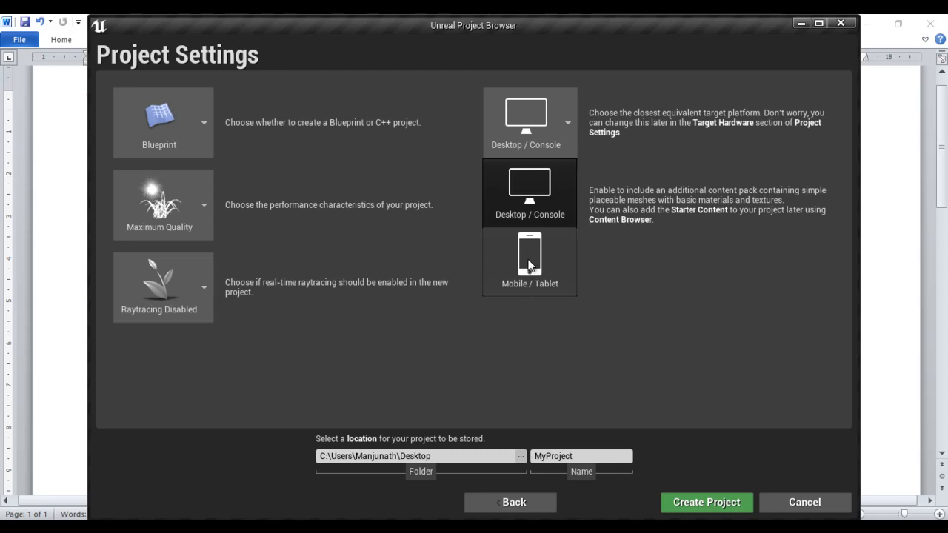
left_click(546, 179)
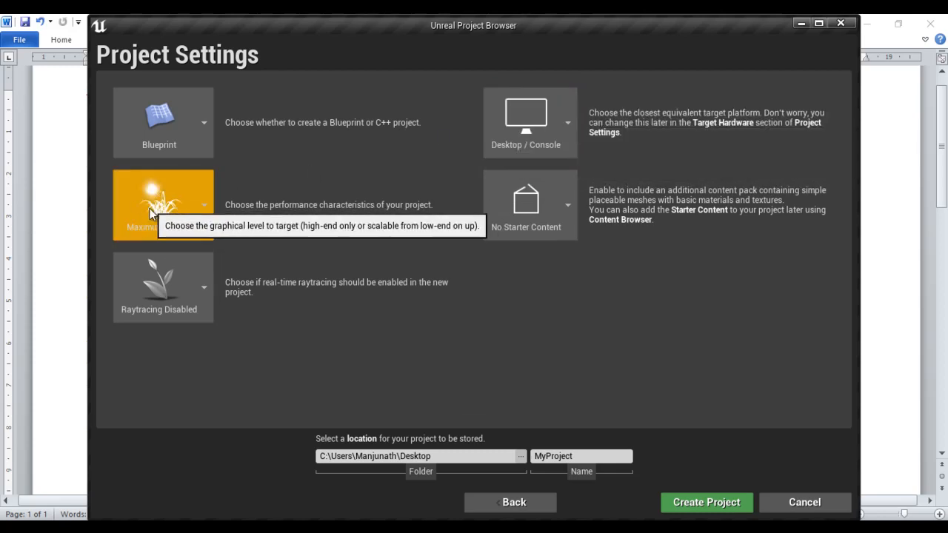
left_click(570, 123)
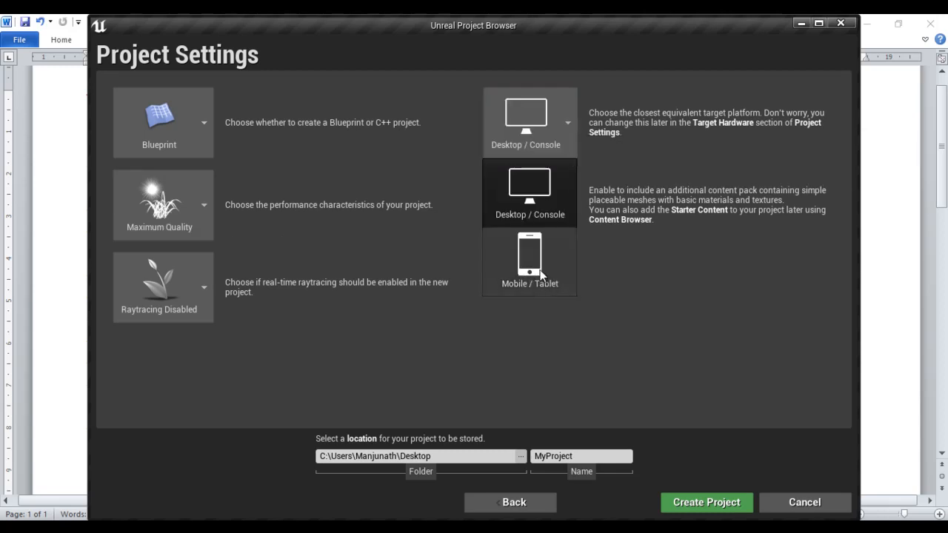
left_click(206, 204)
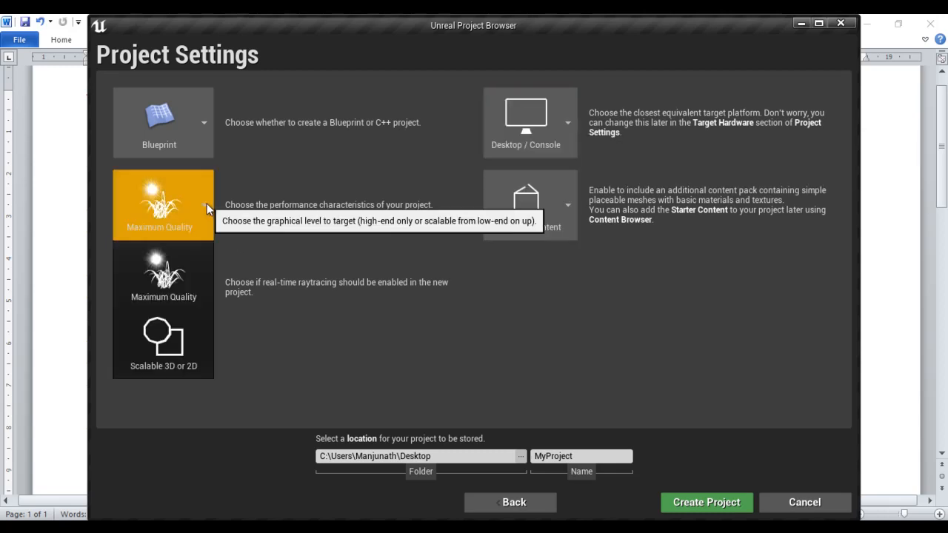
left_click(187, 363)
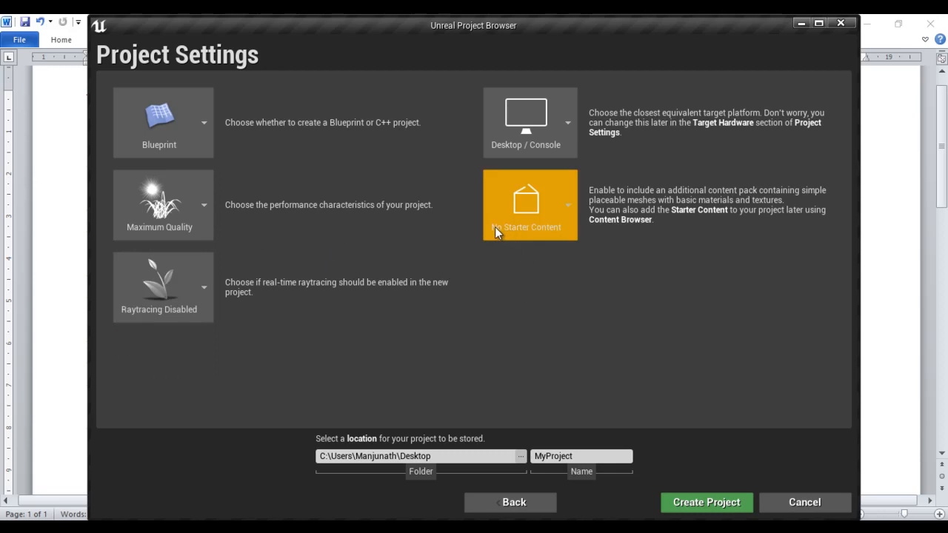
left_click(572, 203)
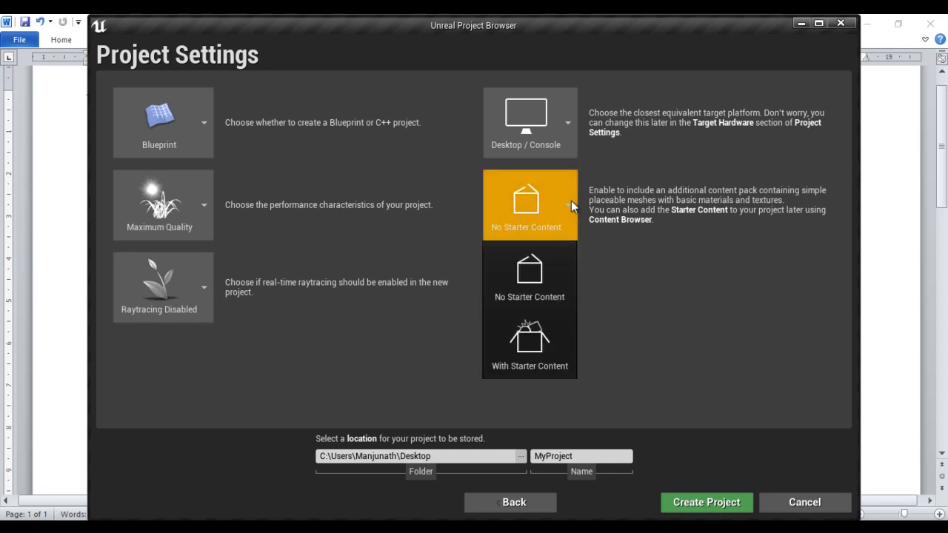
left_click(539, 346)
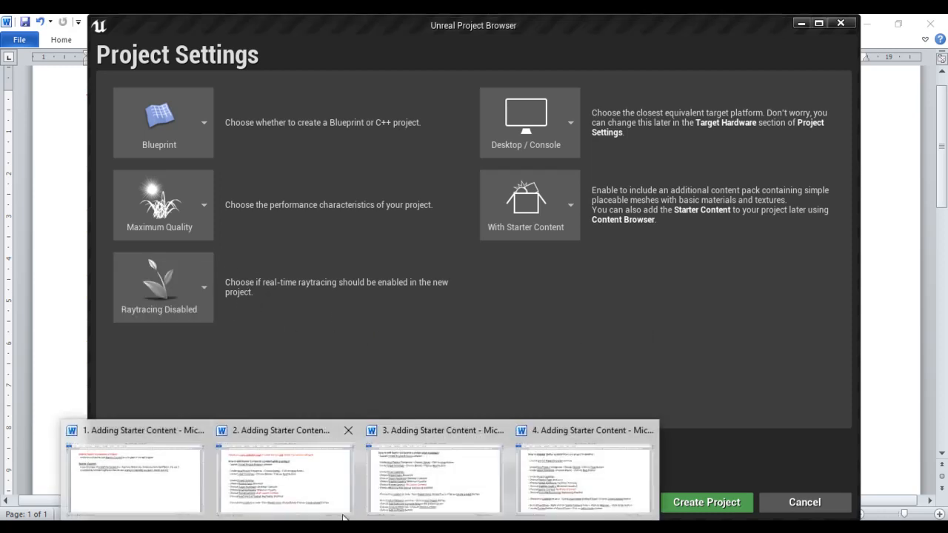
Step: Check the location and project name instruction in the second Word notes document, name the project ProjectOne in the Unreal Project Browser and create it
left_click(290, 474)
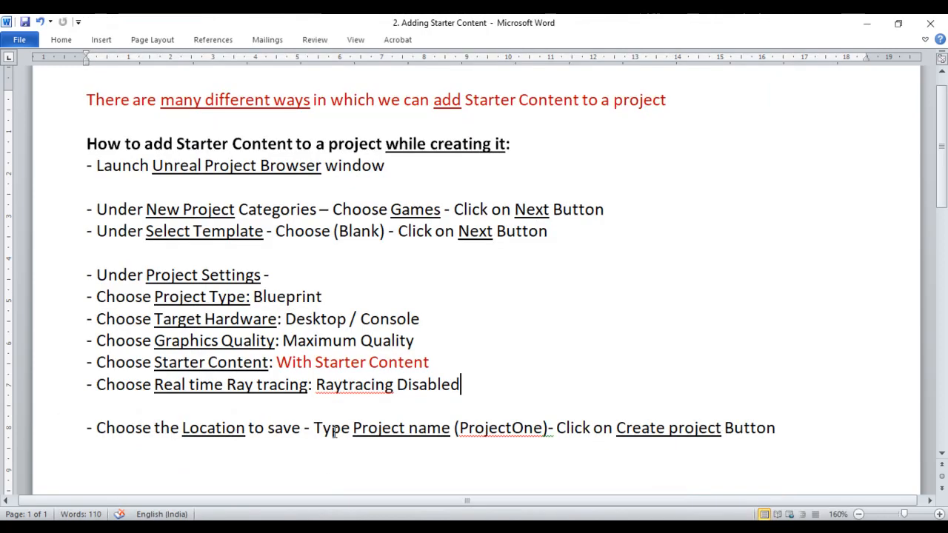
left_click(95, 428)
left_click(409, 468)
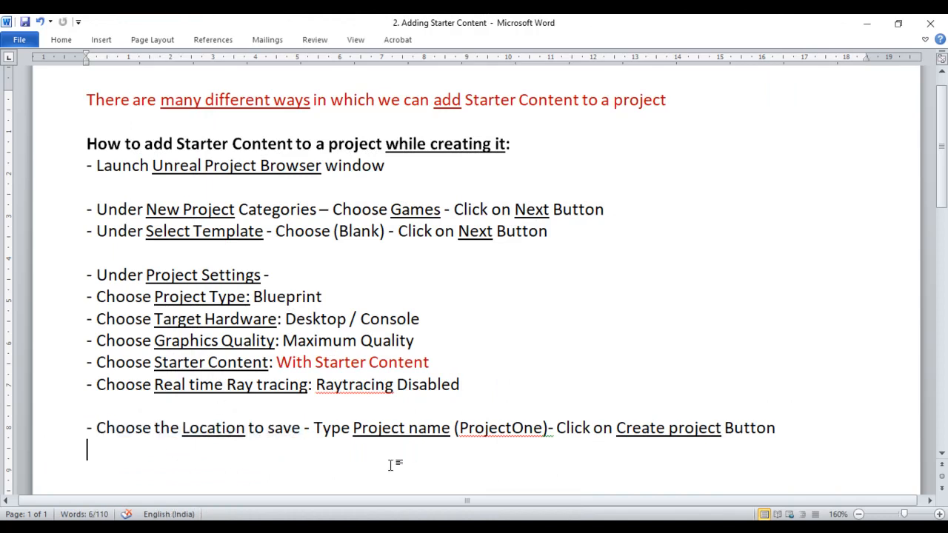
left_click_drag(354, 428, 420, 428)
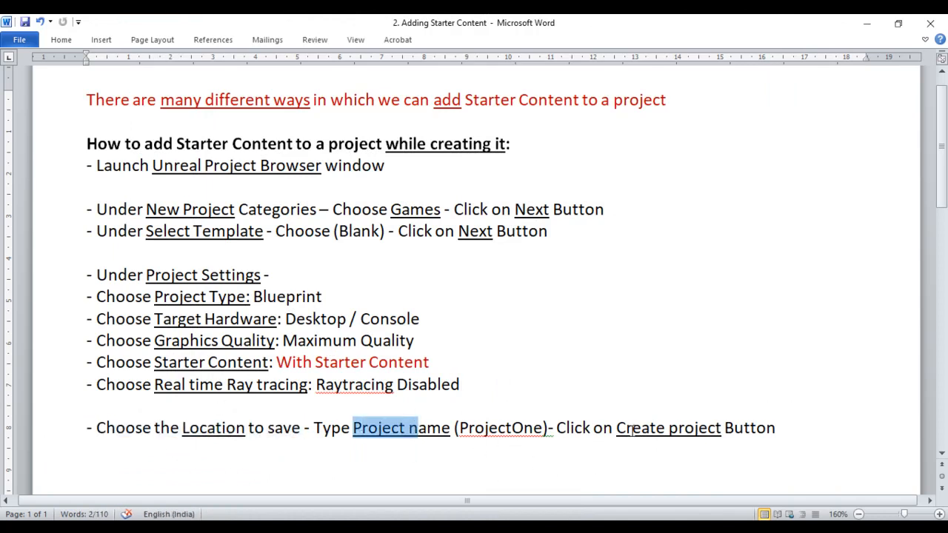
left_click_drag(619, 426, 799, 435)
left_click(465, 524)
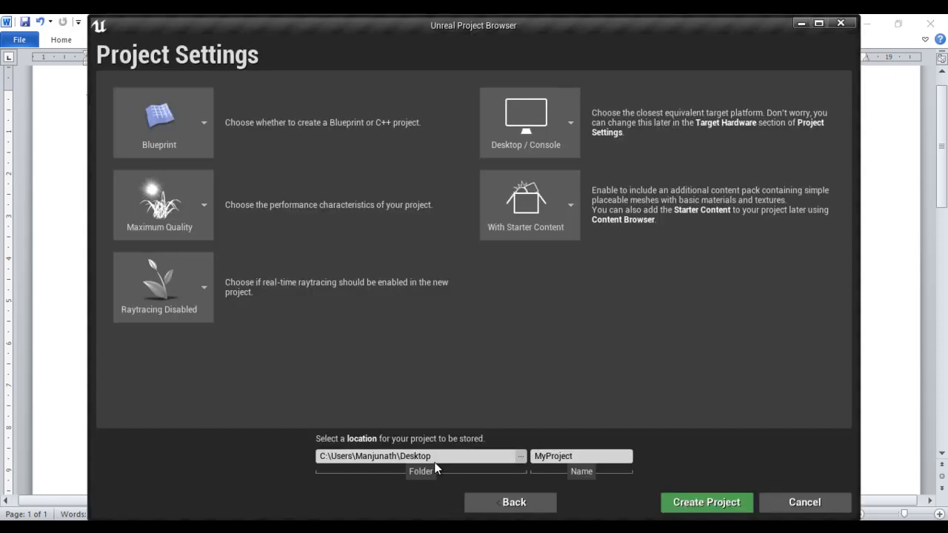
left_click(548, 457)
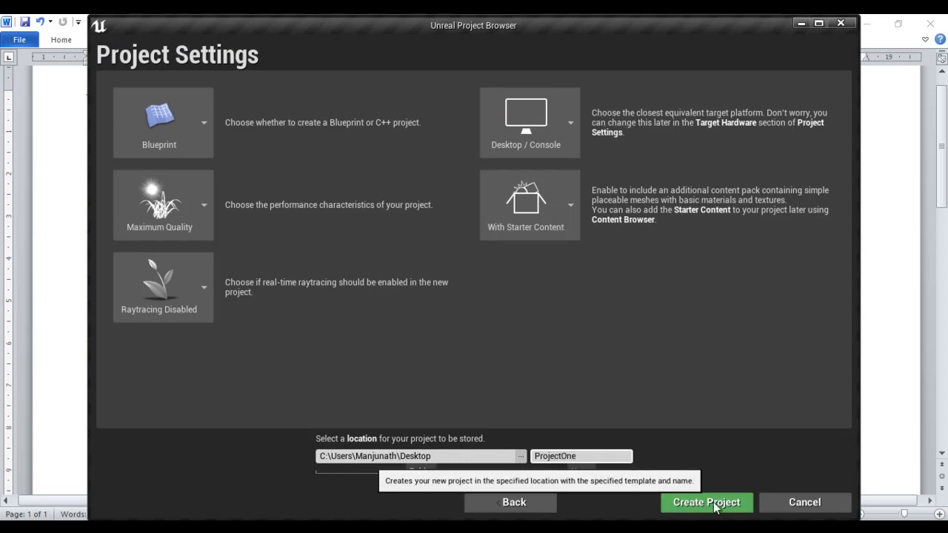
left_click(705, 502)
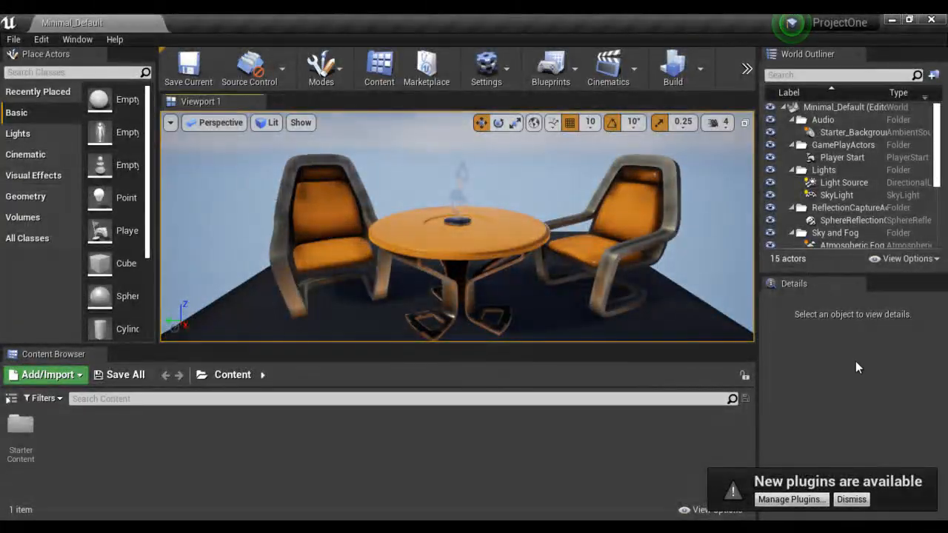
Step: Try out the P_Fire effect from the Starter Content Particles folder by placing it at the table in the level, and delete it
mouse_move(860, 30)
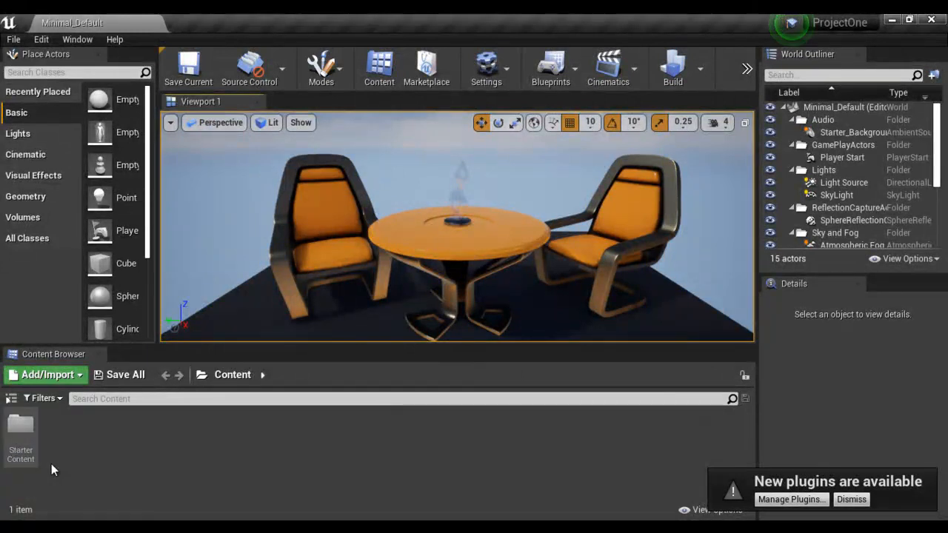
double_click(20, 426)
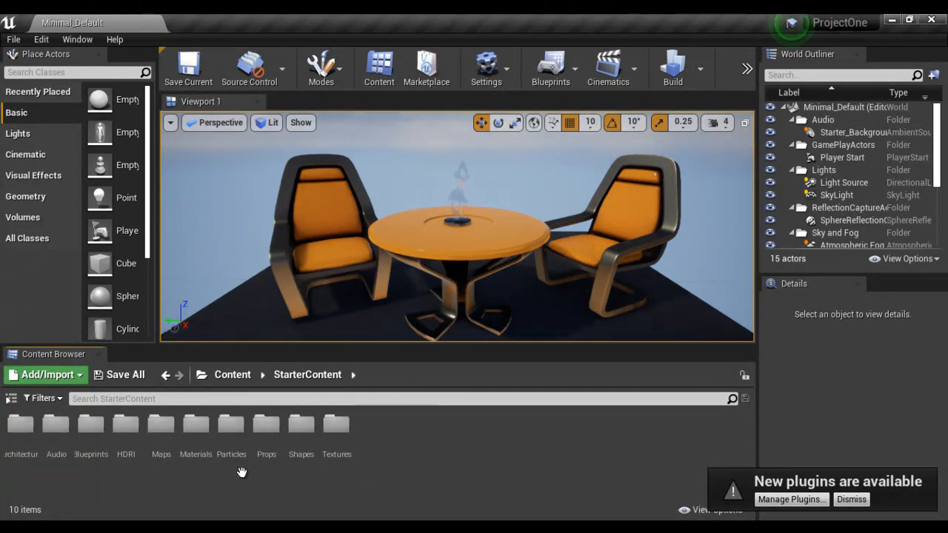
double_click(231, 426)
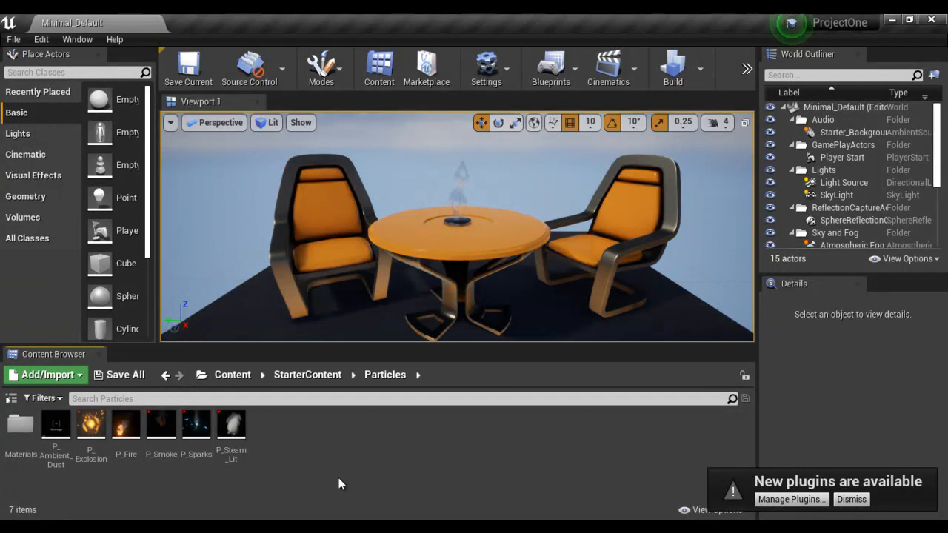
left_click_drag(126, 426, 419, 235)
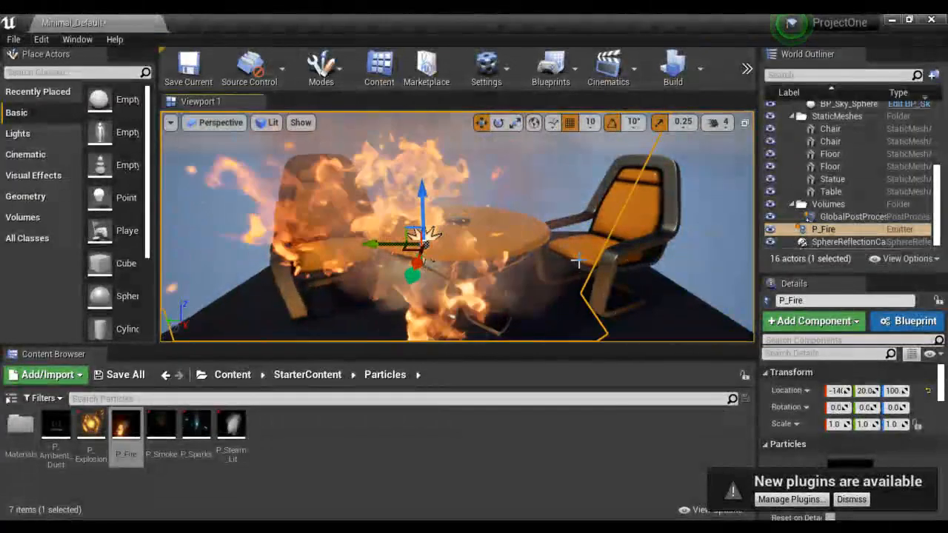
key("Delete")
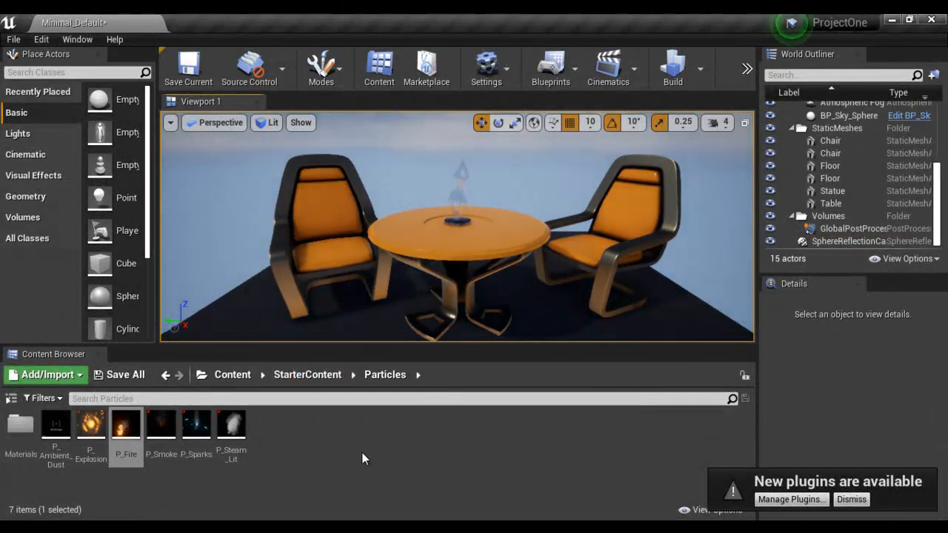
Step: Try out Shape_Cube from the Starter Content Shapes folder in the level, delete it and return to the Content folder
left_click(309, 374)
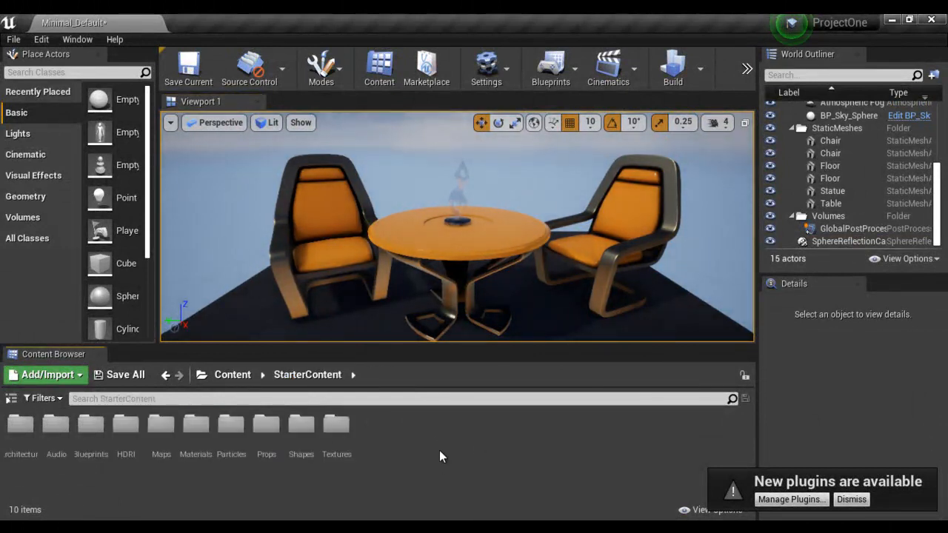
double_click(301, 428)
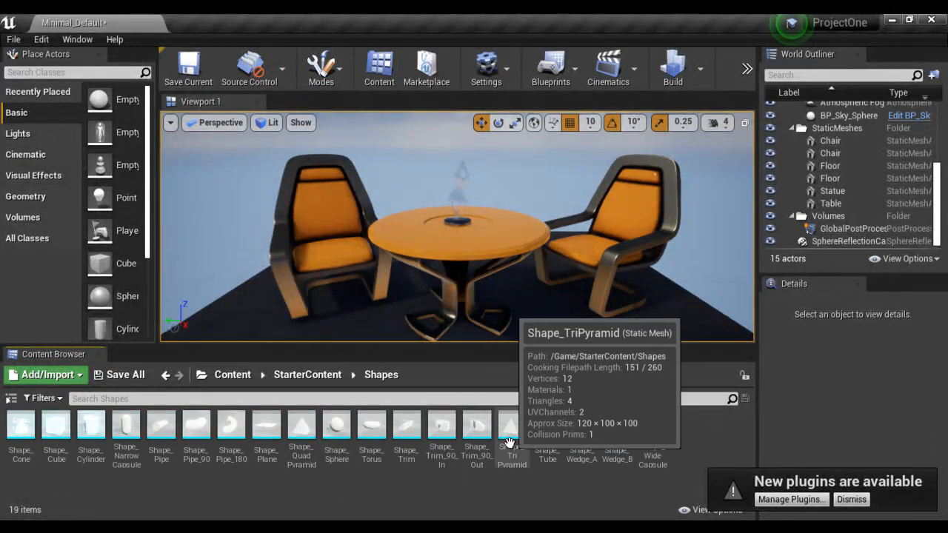
left_click_drag(56, 428, 475, 282)
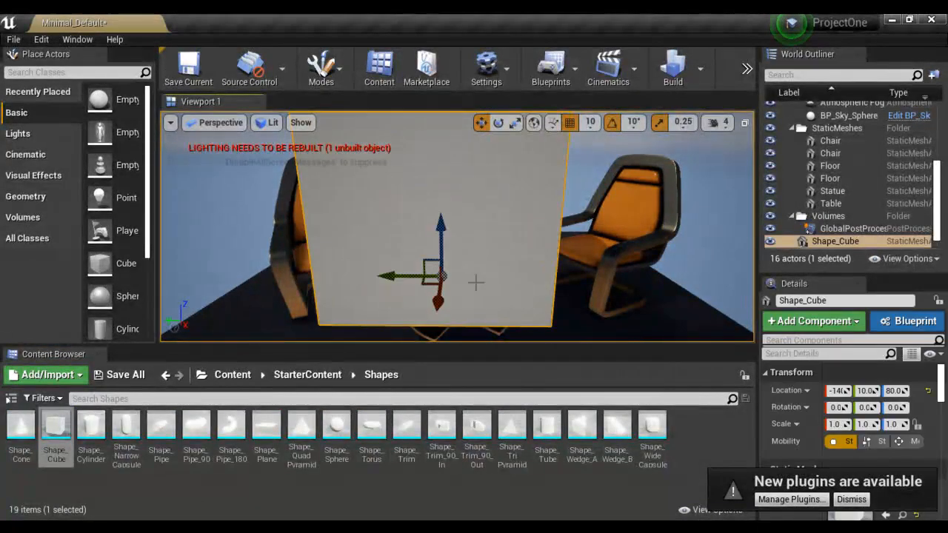
key("Delete")
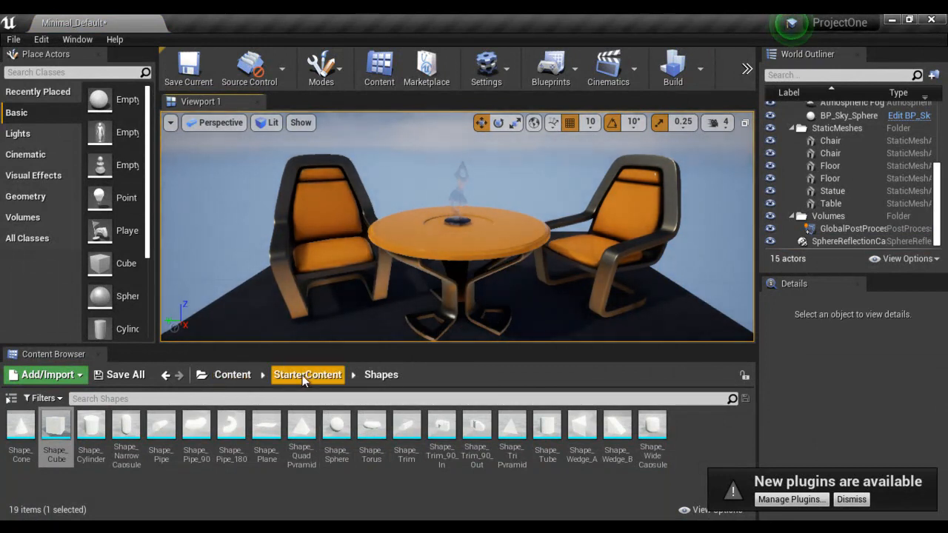
left_click(245, 377)
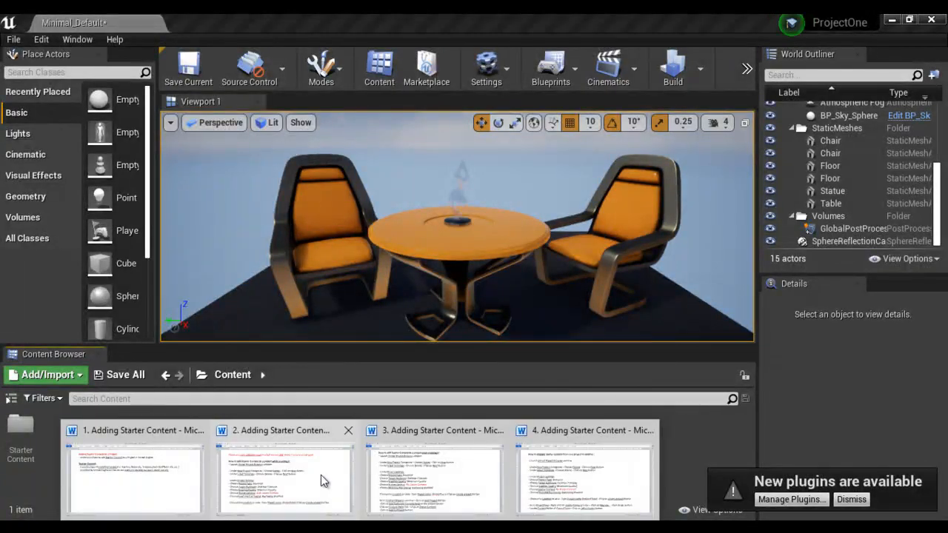
Step: Review the Word notes on adding Starter Content while creating a project, and examine the third document's heading on adding it after creation
left_click(322, 481)
left_click_drag(87, 144, 296, 143)
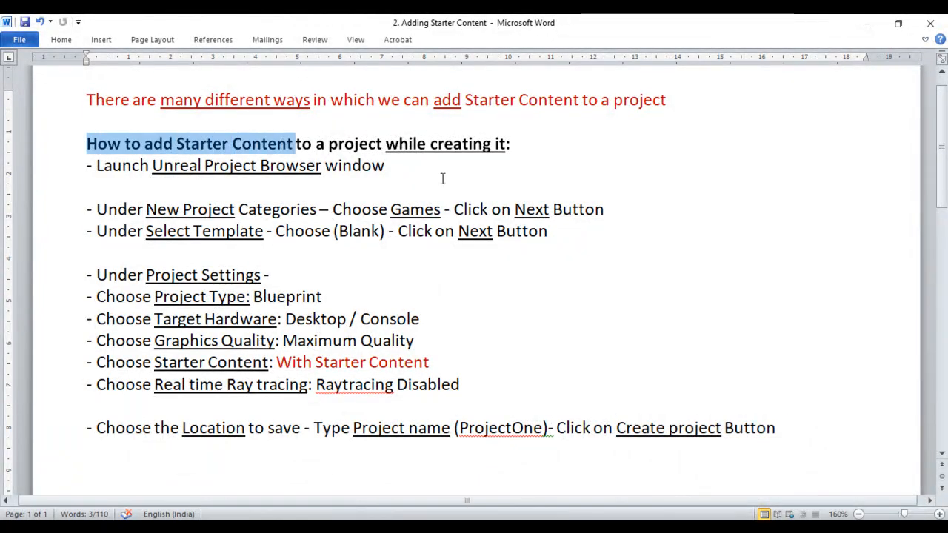
left_click(442, 182)
left_click_drag(385, 144, 504, 144)
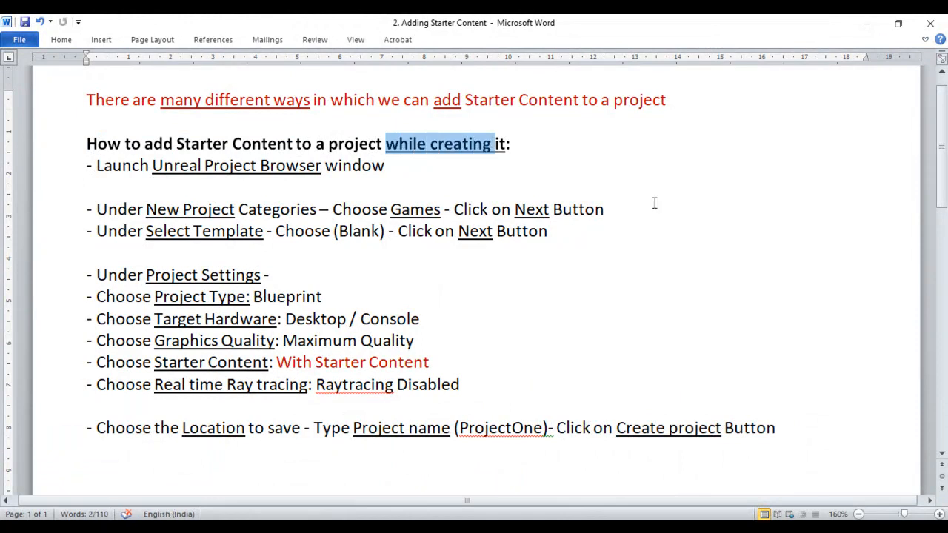
left_click(363, 531)
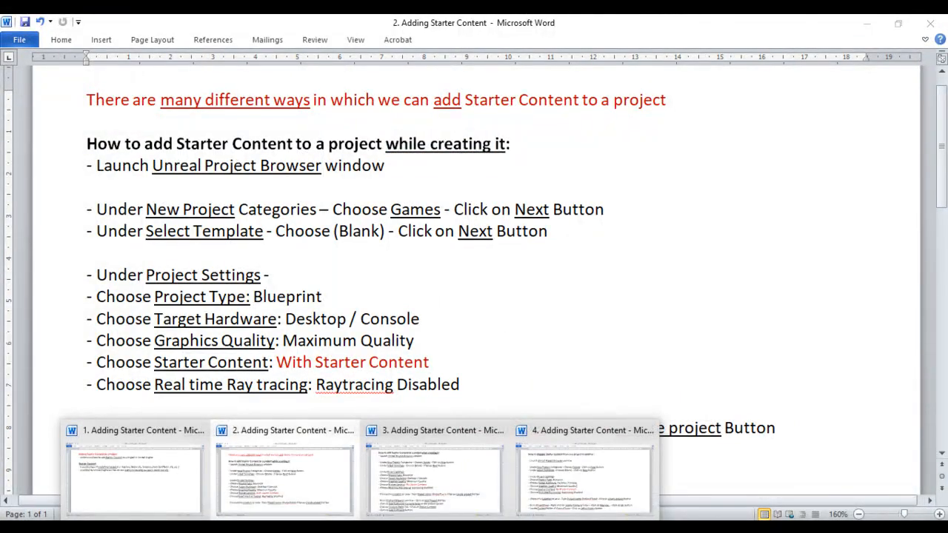
left_click(429, 481)
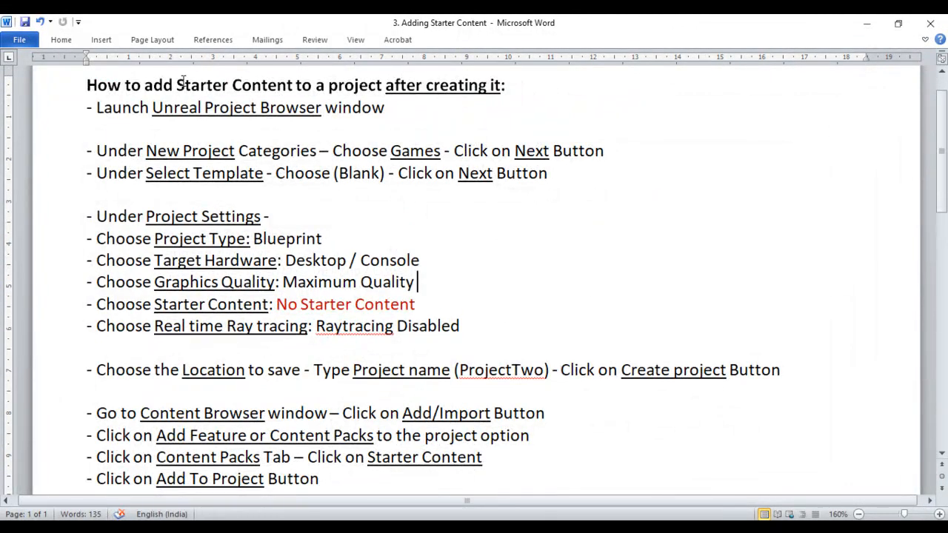
left_click_drag(178, 84, 495, 94)
left_click(468, 151)
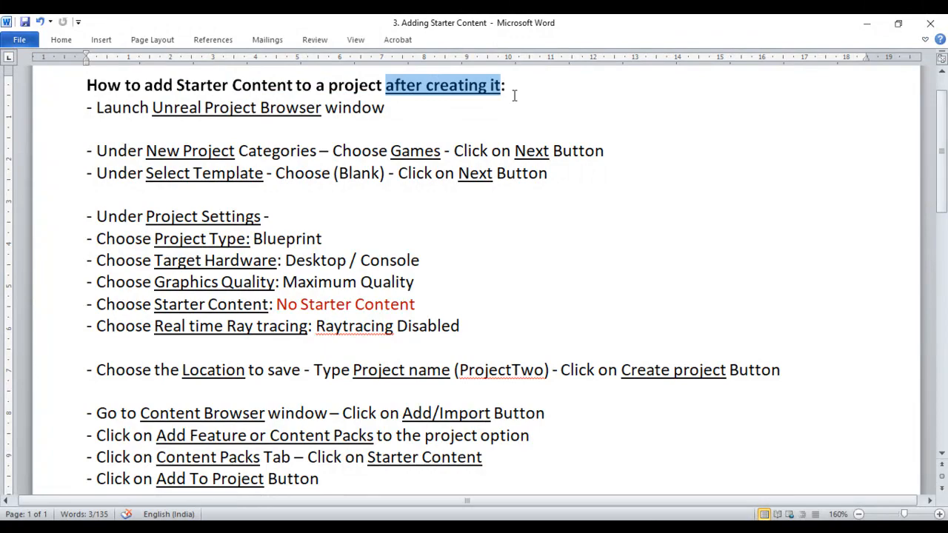
Step: Switch back to the Unreal Editor and close ProjectOne without saving the Minimal_Default level
left_click(499, 519)
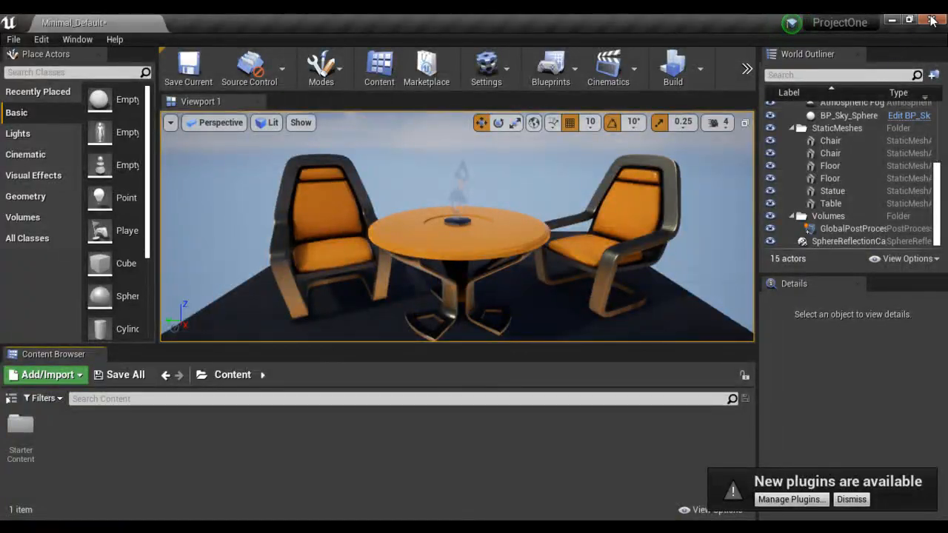
left_click(936, 20)
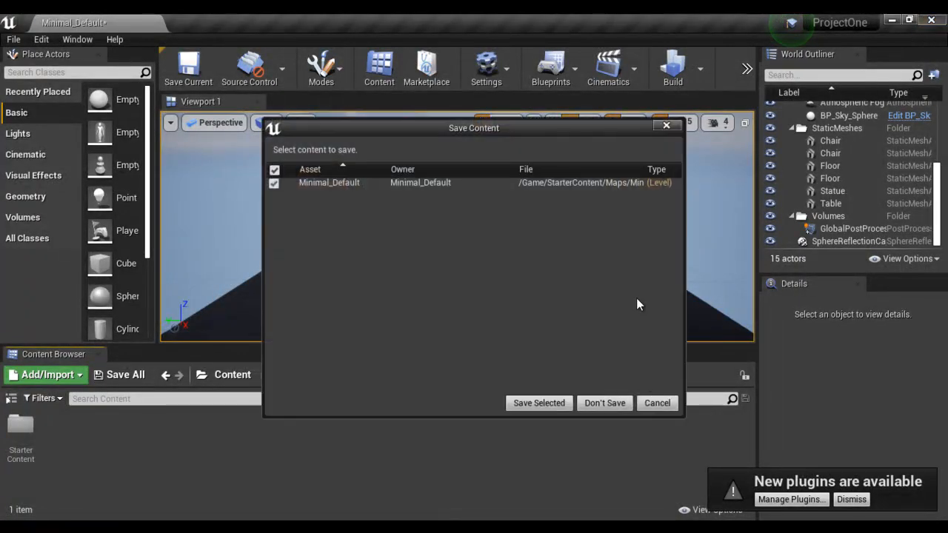
left_click(602, 403)
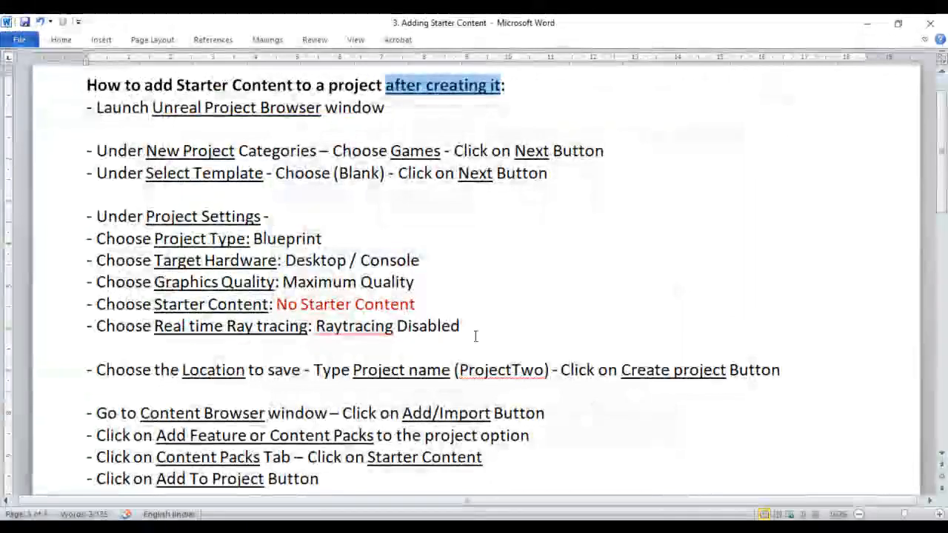
Step: Minimize the open Word notes to reach the desktop and bring back the "3. Adding Starter Content" document
left_click(866, 23)
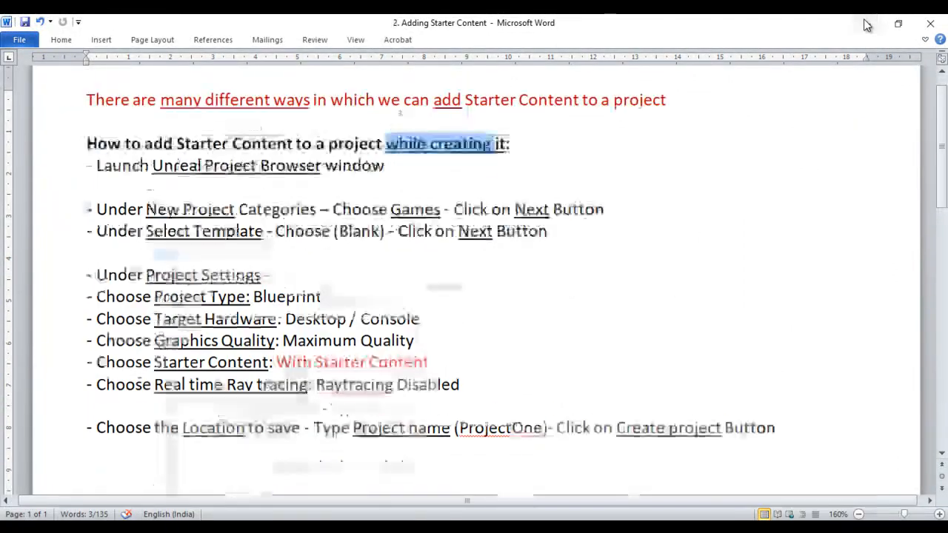
left_click(865, 23)
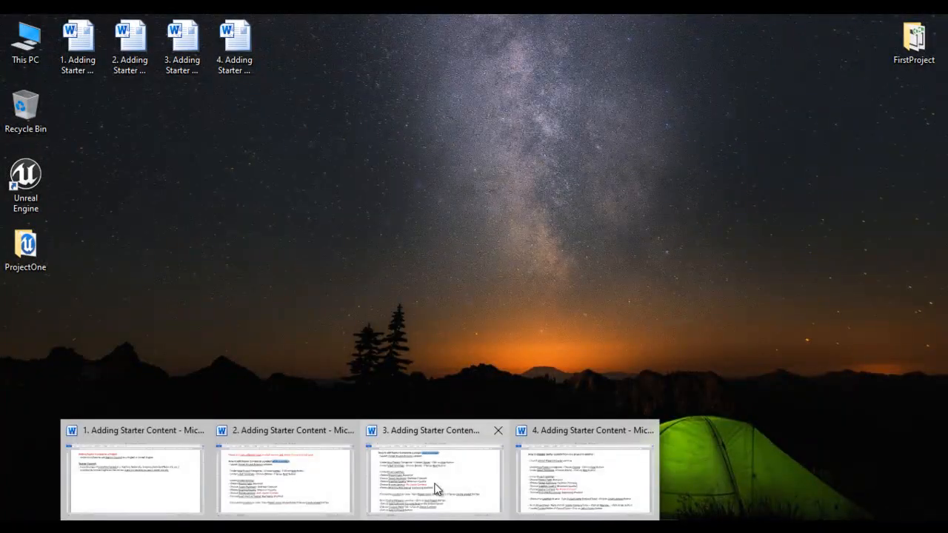
left_click(434, 491)
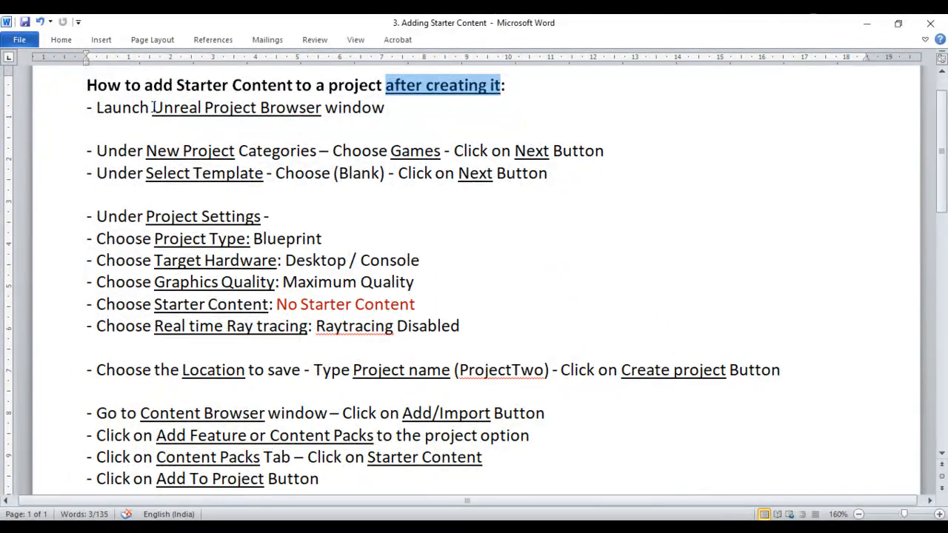
Step: Minimize the Word notes after reading the launch instruction, and start Unreal Engine from the desktop to reach the Project Browser
left_click_drag(153, 107, 301, 107)
left_click(866, 23)
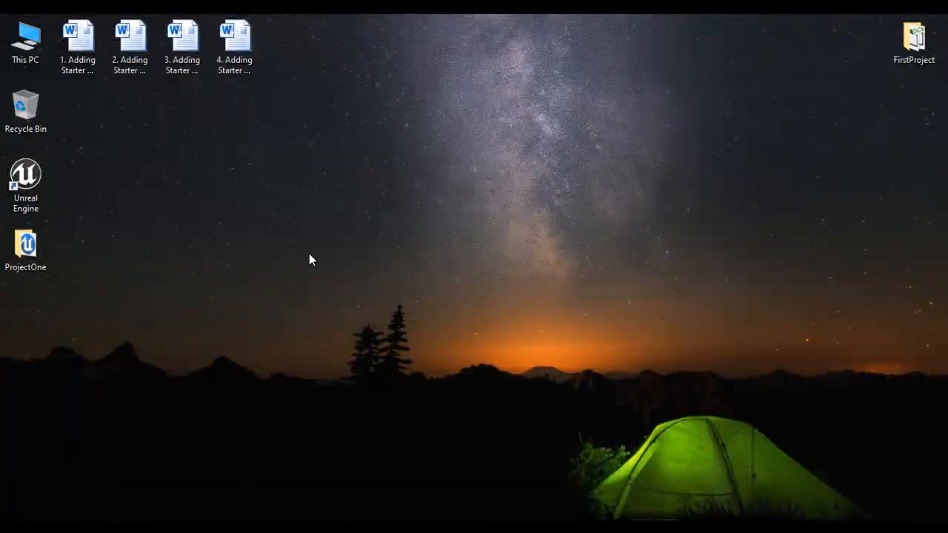
double_click(37, 175)
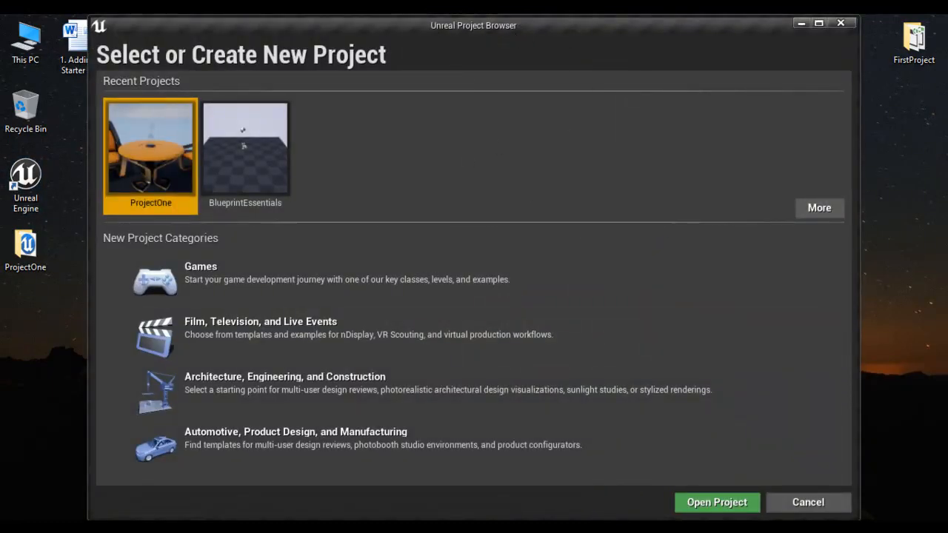
Step: Check the New Project Categories line in the third Word document, and choose the Games category in the Unreal Project Browser
mouse_move(361, 528)
left_click(436, 474)
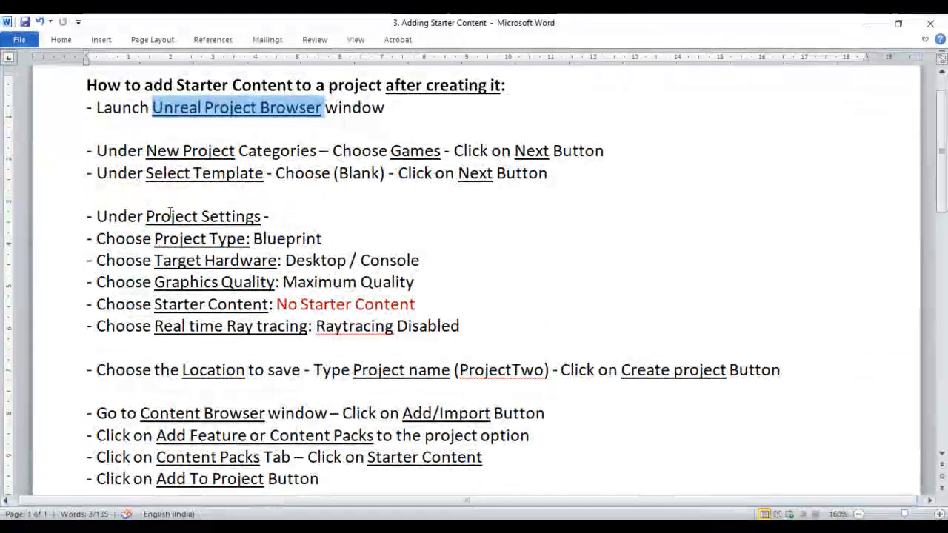
left_click_drag(147, 151, 262, 150)
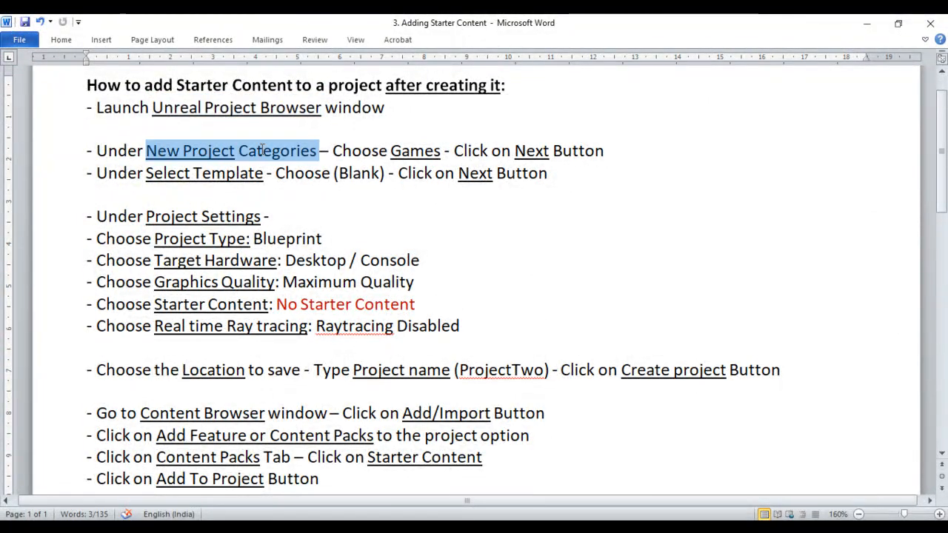
left_click(384, 212)
left_click_drag(333, 151, 442, 151)
left_click(531, 191)
left_click_drag(515, 151, 607, 153)
left_click(186, 528)
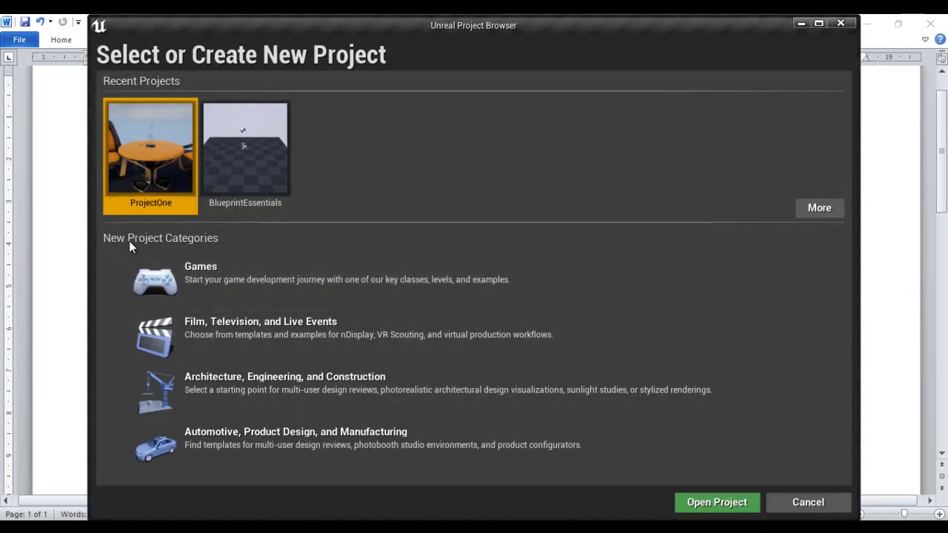
left_click(303, 274)
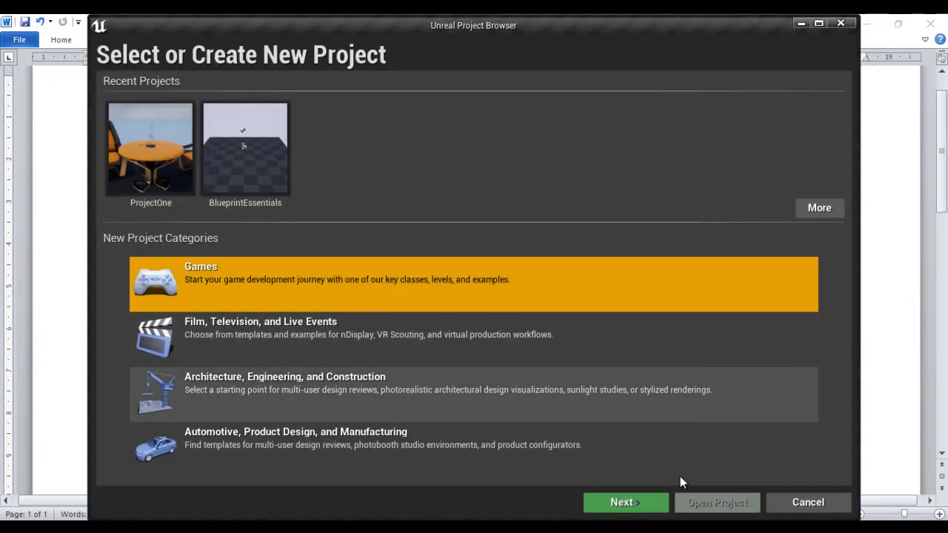
left_click(621, 503)
Step: Check the Select Template line in the third Word document, and proceed in the Unreal Project Browser with the Blank template
mouse_move(370, 527)
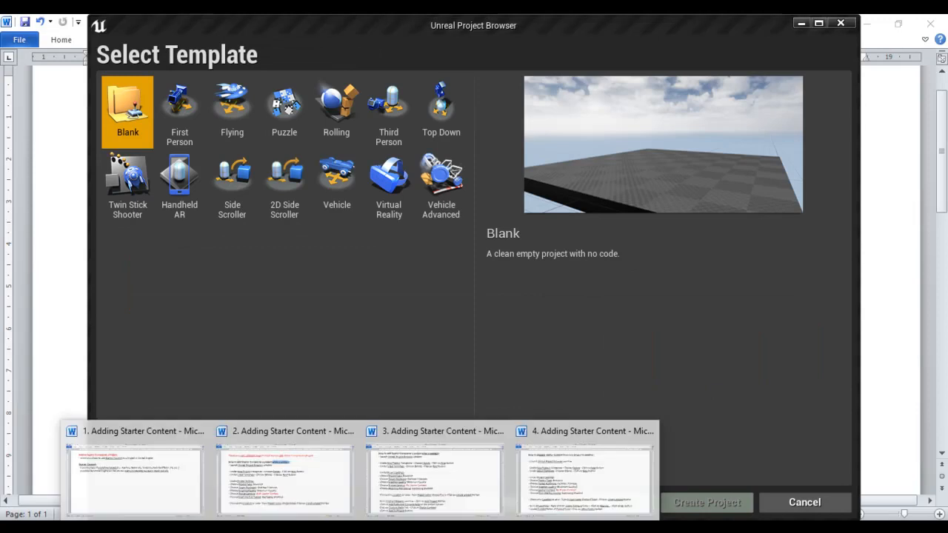
left_click(445, 473)
left_click(96, 172)
left_click(362, 194)
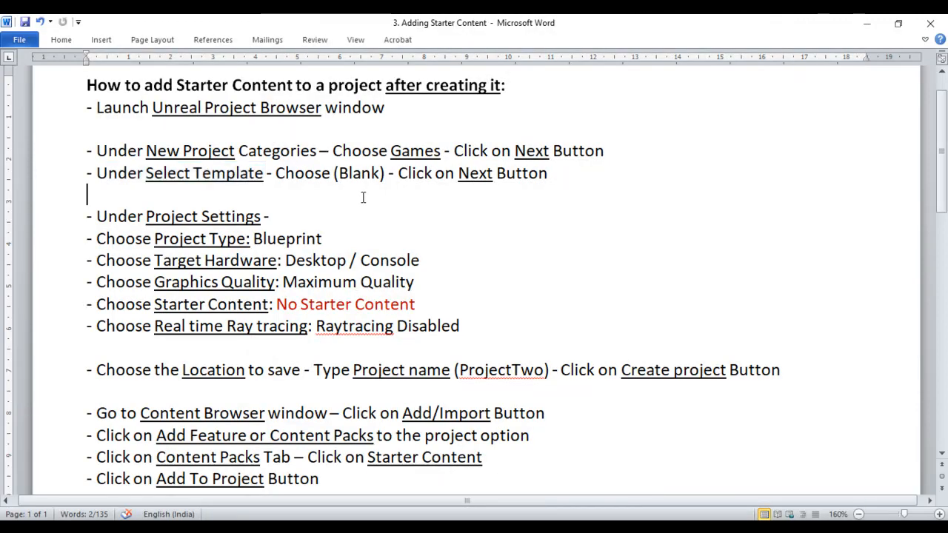
left_click_drag(336, 173, 383, 173)
left_click(452, 215)
left_click_drag(458, 173, 559, 173)
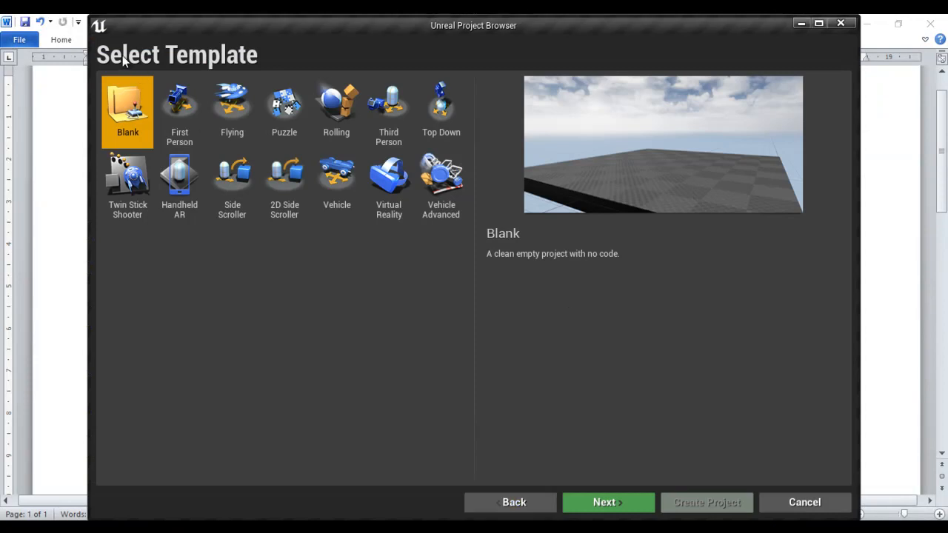
left_click(625, 501)
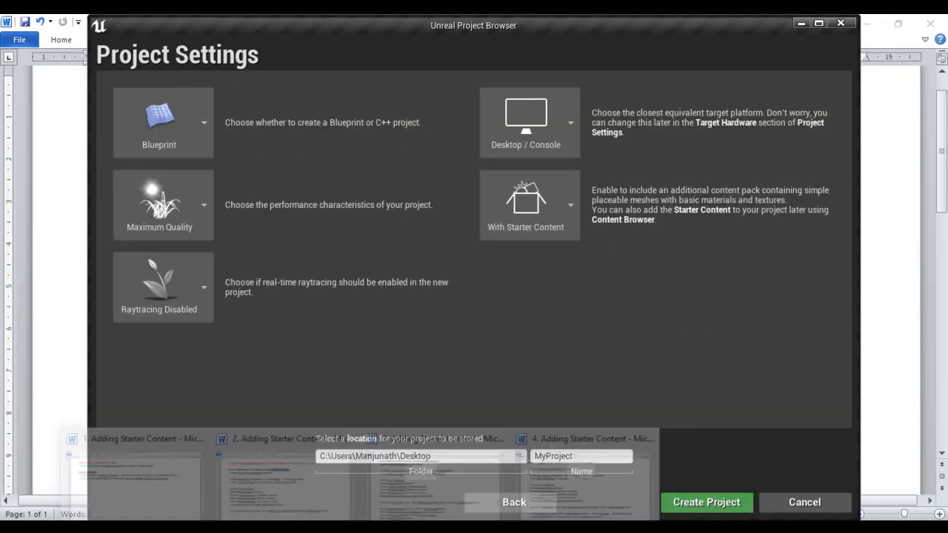
Step: Examine the Project Settings section of the third Word document, from project type and target hardware to starter content and ray tracing
left_click(406, 478)
left_click_drag(146, 215, 263, 216)
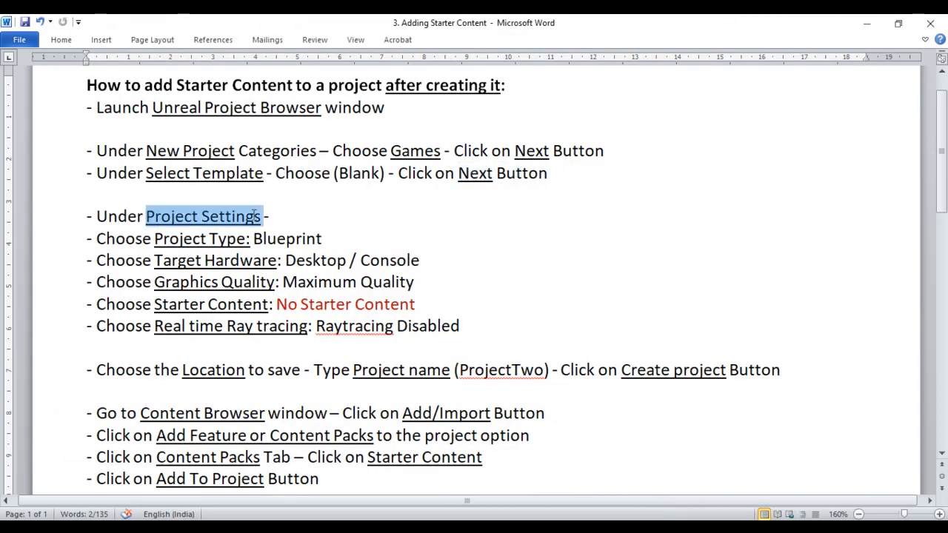
left_click(330, 220)
left_click_drag(156, 238, 333, 239)
left_click_drag(158, 262, 437, 262)
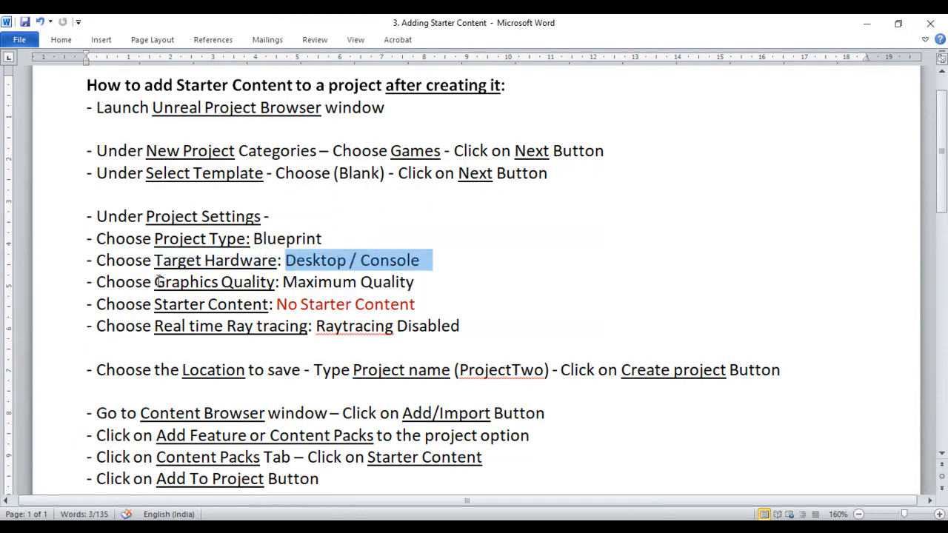
left_click_drag(157, 282, 418, 282)
left_click(479, 291)
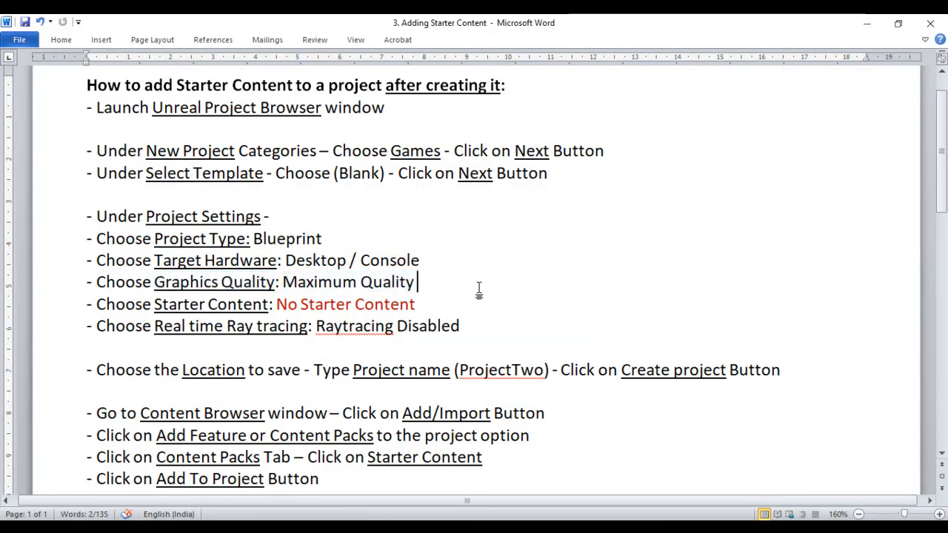
left_click_drag(156, 304, 416, 305)
left_click(429, 306)
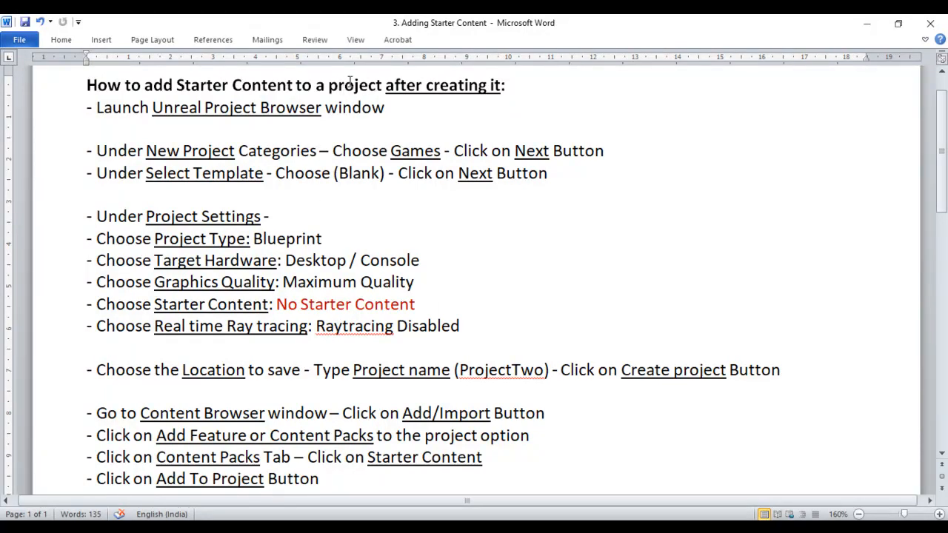
left_click_drag(157, 305, 218, 304)
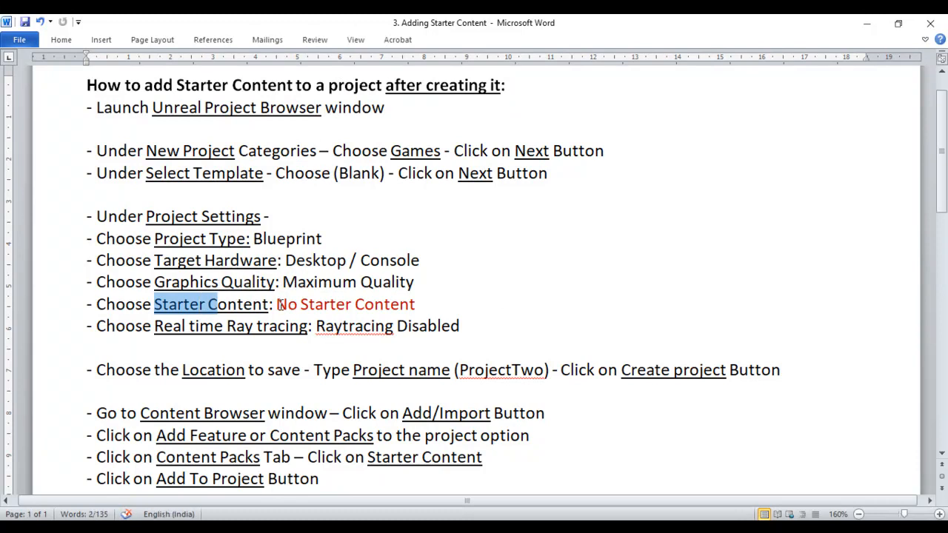
left_click_drag(277, 305, 506, 307)
left_click(506, 307)
left_click_drag(154, 326, 223, 326)
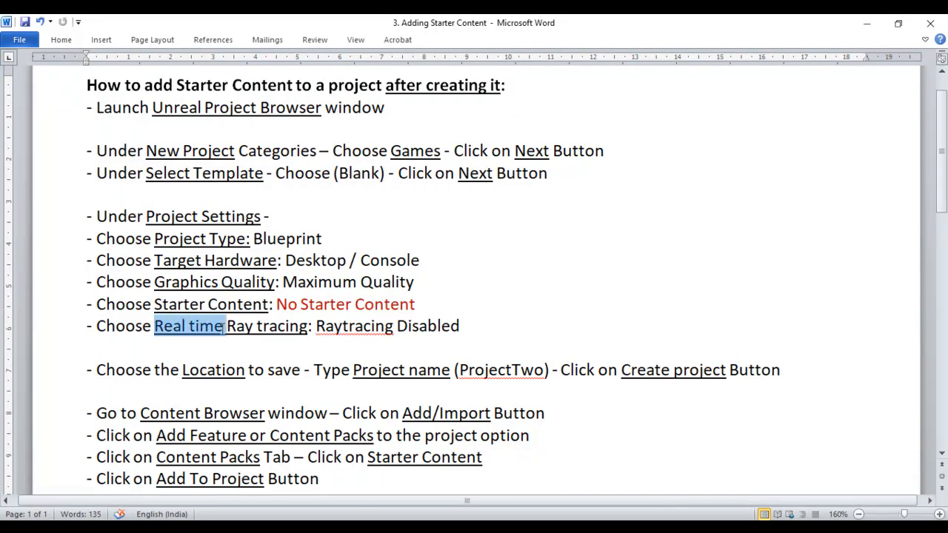
left_click_drag(317, 326, 471, 327)
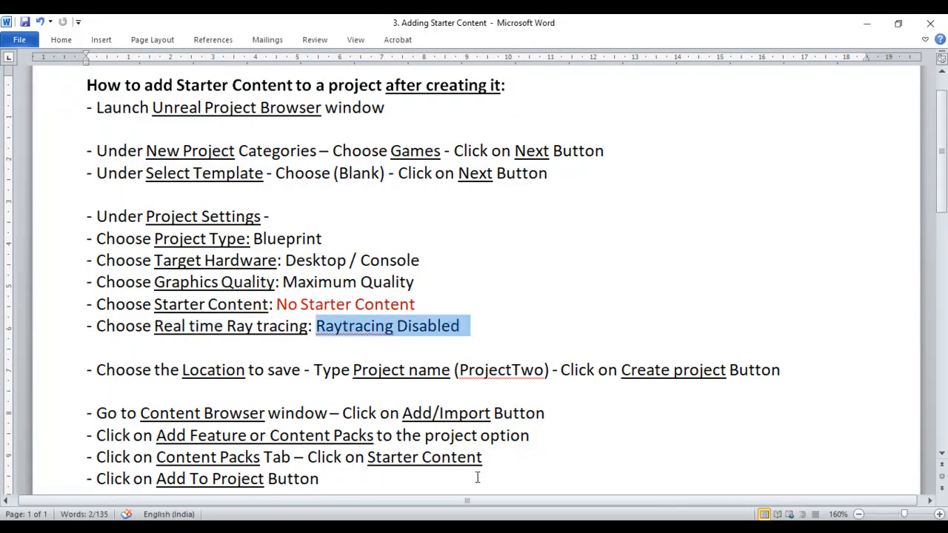
Step: Switch back to the Unreal Project Browser and set the new project's starter content option to No Starter Content
key("alt+Tab")
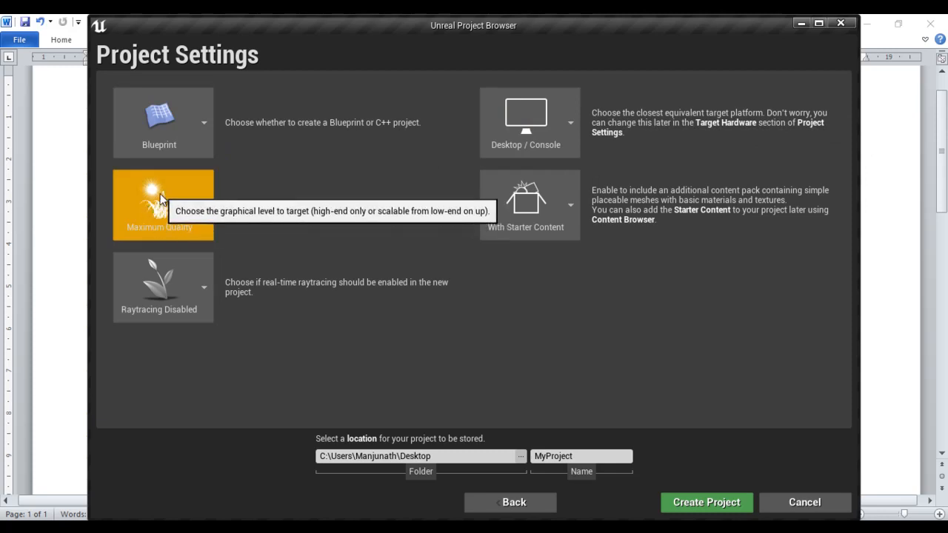
left_click(573, 203)
left_click(524, 285)
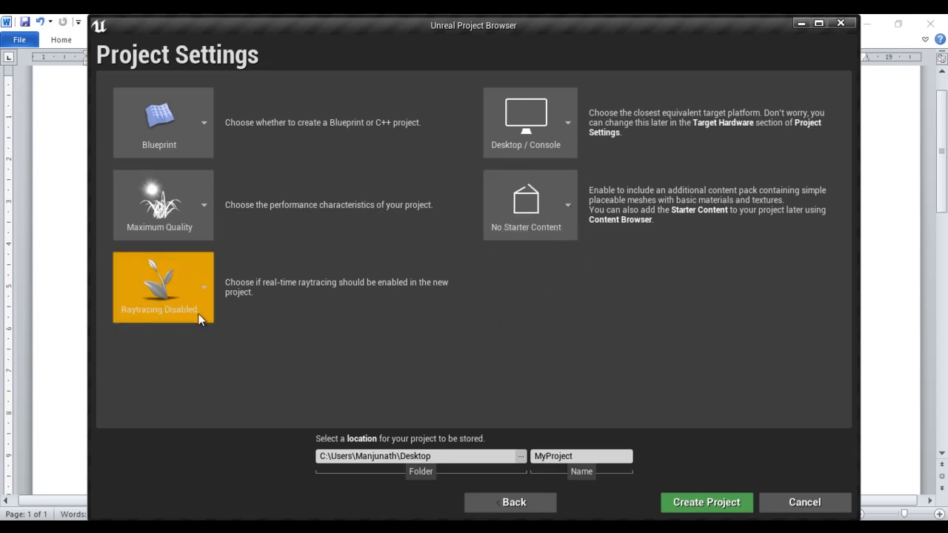
Step: Check the location and name line in the Word notes, and create the Unreal project on the Desktop as ProjectTwo
mouse_move(381, 527)
left_click(420, 489)
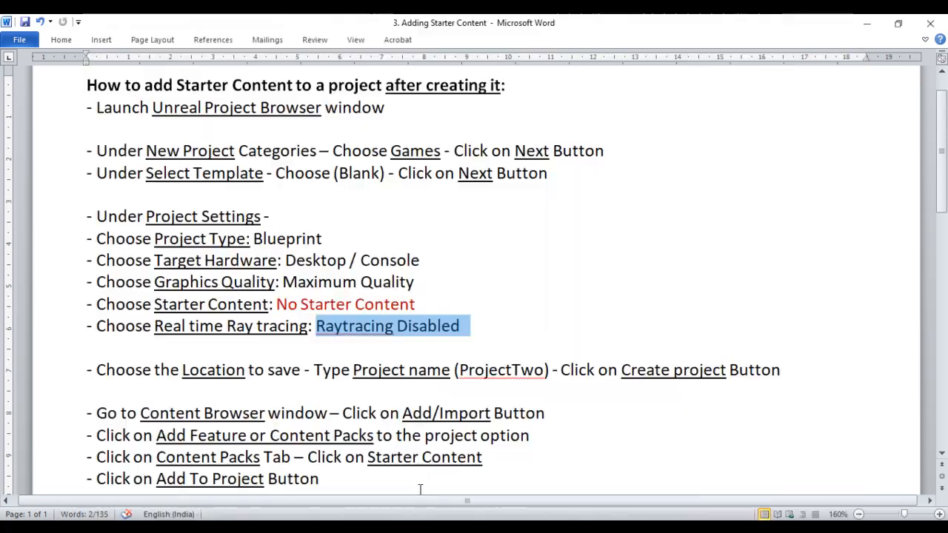
left_click_drag(97, 370, 452, 370)
left_click(366, 395)
left_click(563, 405)
left_click_drag(621, 370, 785, 370)
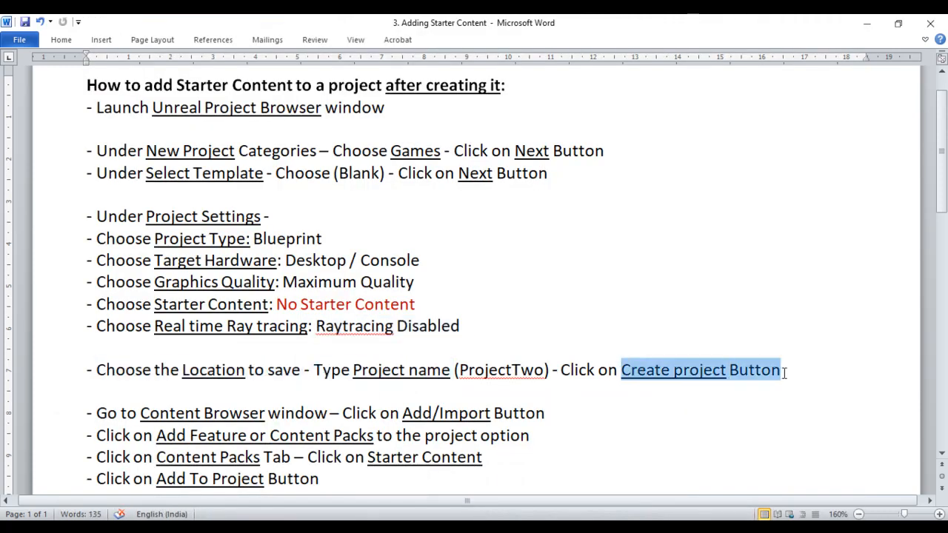
left_click(500, 528)
left_click(425, 456)
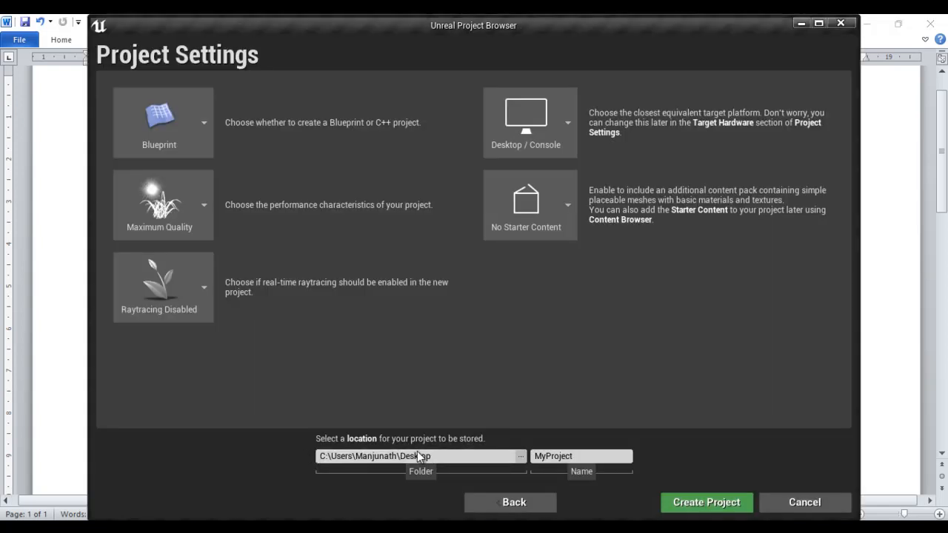
left_click(603, 456)
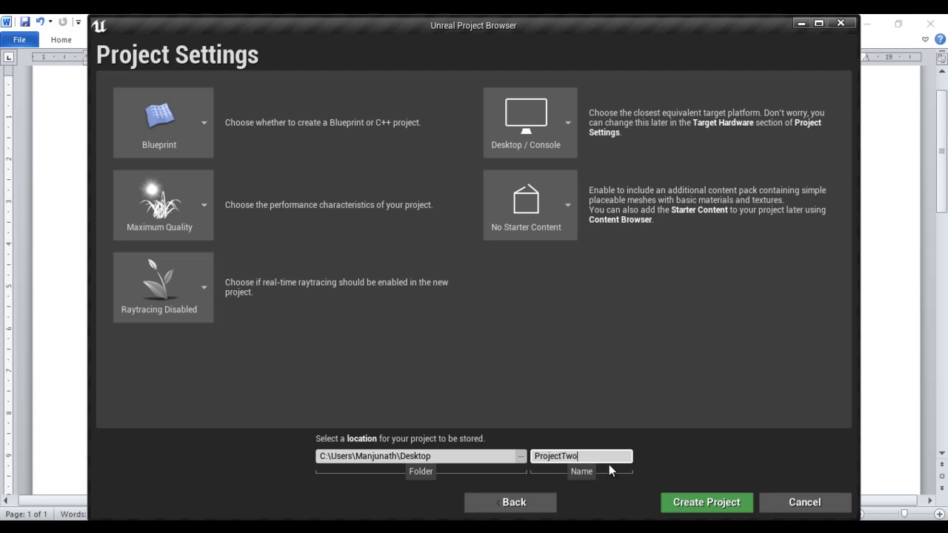
left_click(722, 504)
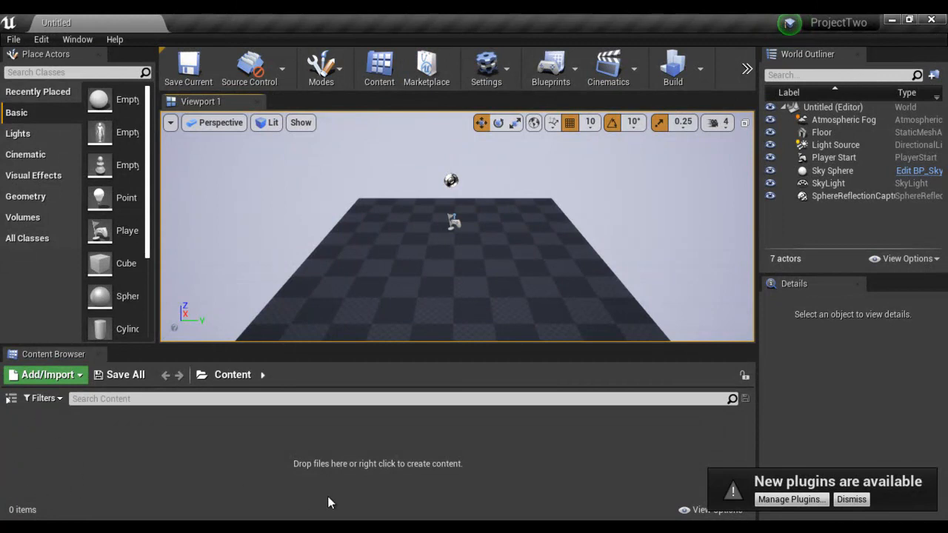
Step: Check the Add/Import instructions in the third Word document, and open the Add Feature or Content Pack window in ProjectTwo's Unreal Editor
left_click(360, 532)
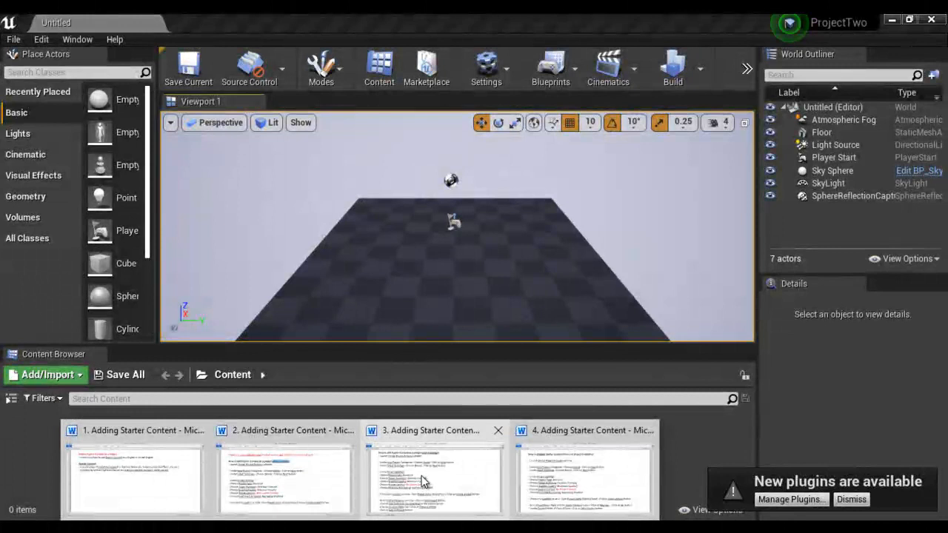
left_click(424, 483)
left_click_drag(140, 413, 328, 413)
left_click(585, 444)
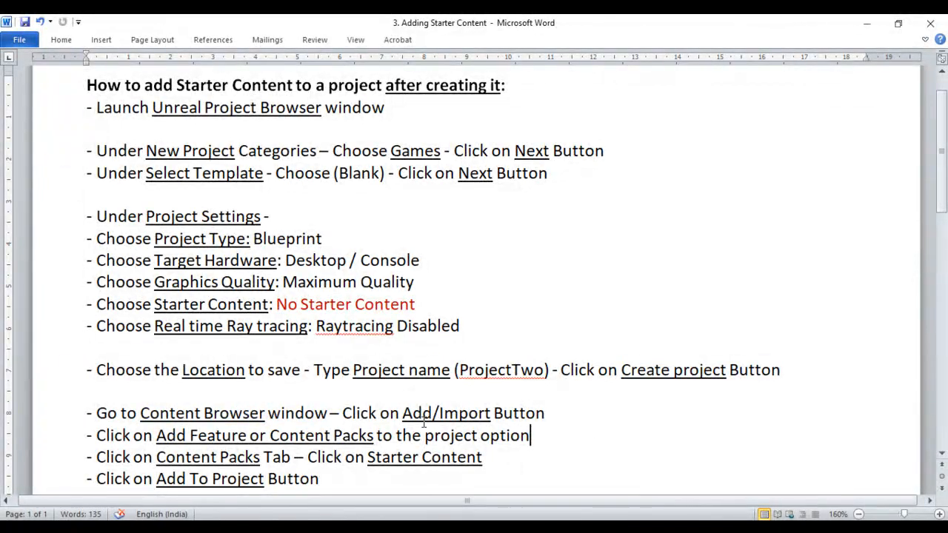
left_click_drag(403, 413, 478, 413)
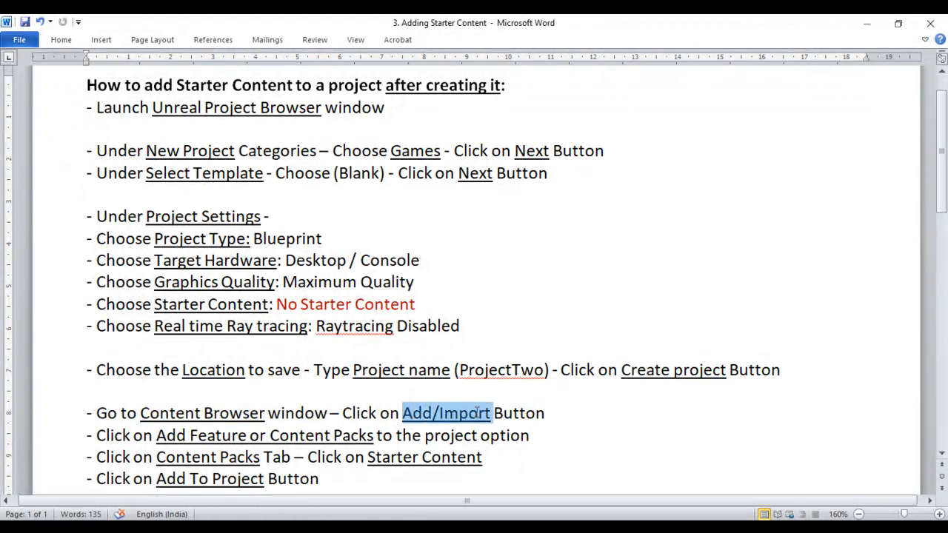
left_click(530, 435)
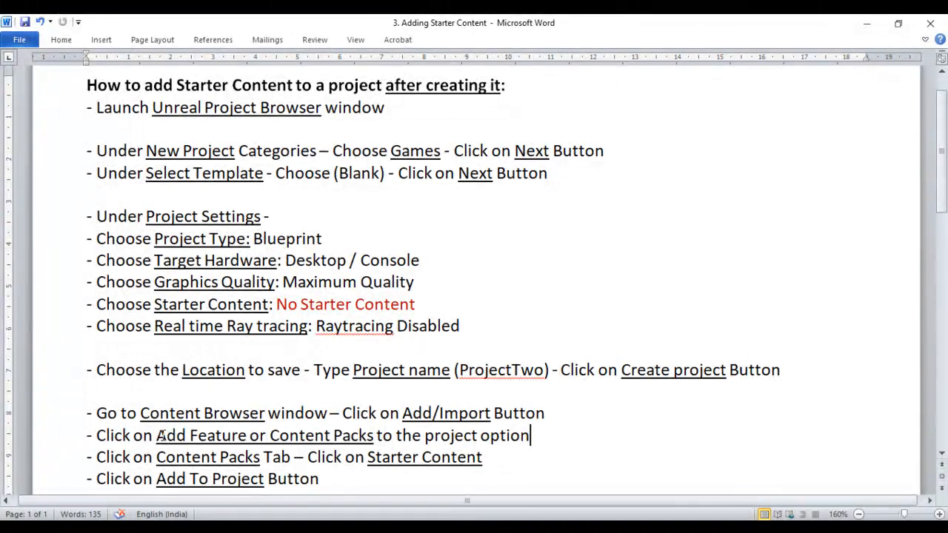
left_click_drag(160, 435, 470, 437)
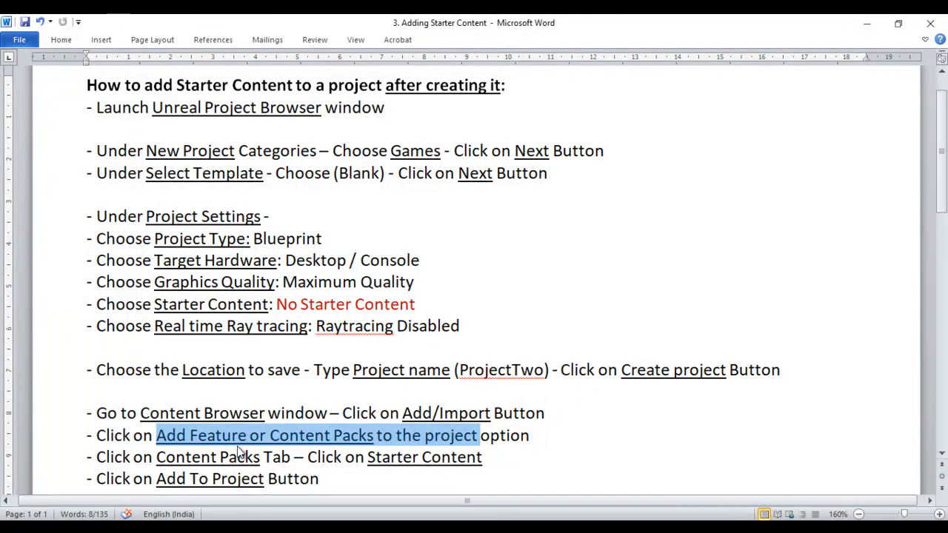
left_click(412, 445)
key("alt+Tab")
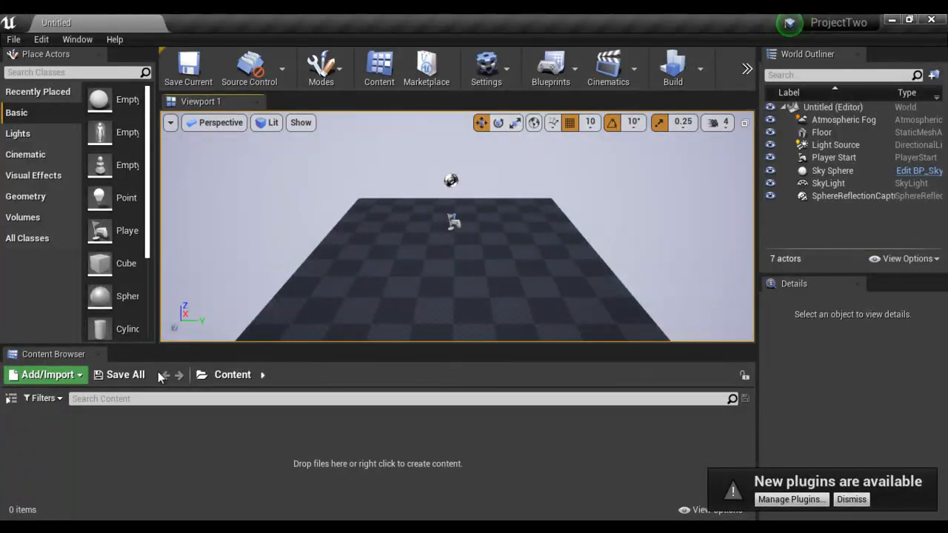
left_click(78, 376)
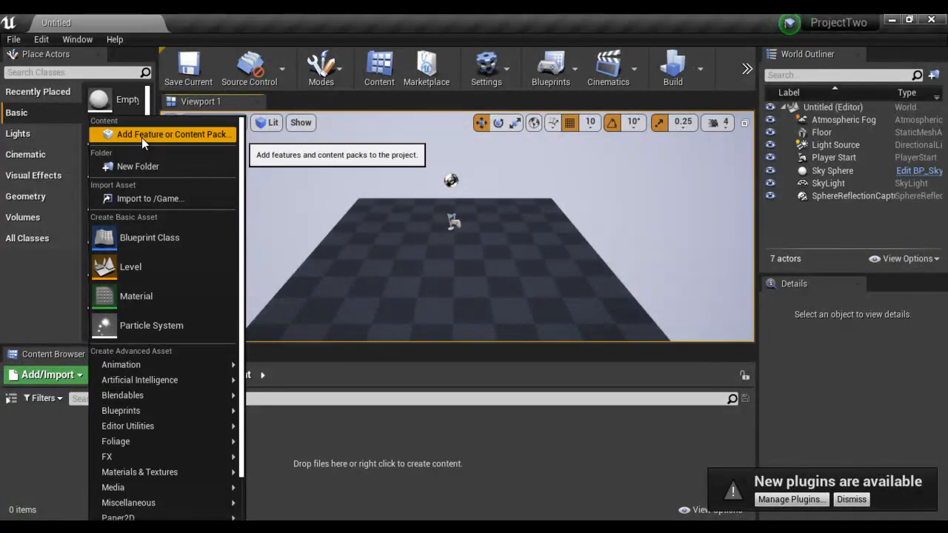
left_click(201, 135)
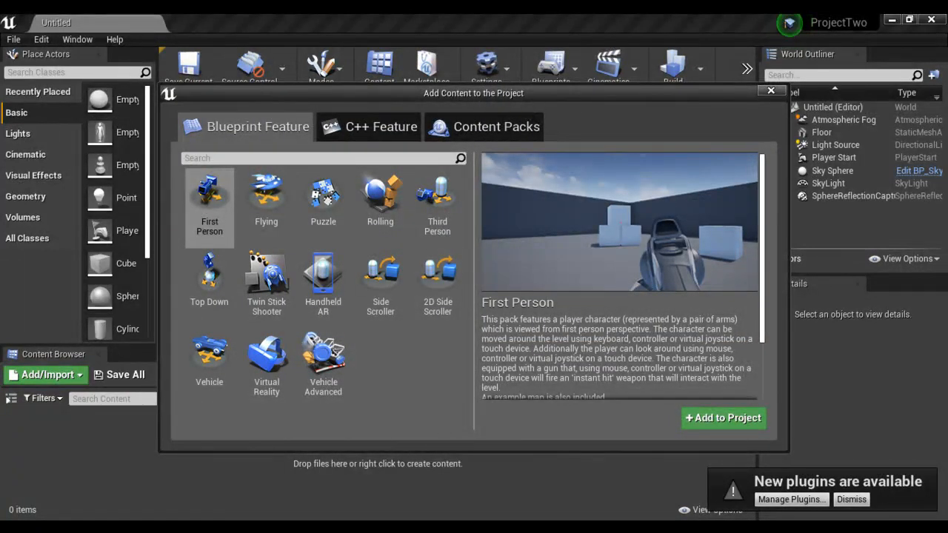
Step: Review the Word notes on choosing Starter Content among the Content Packs and adding it to the project
left_click(362, 529)
left_click(403, 497)
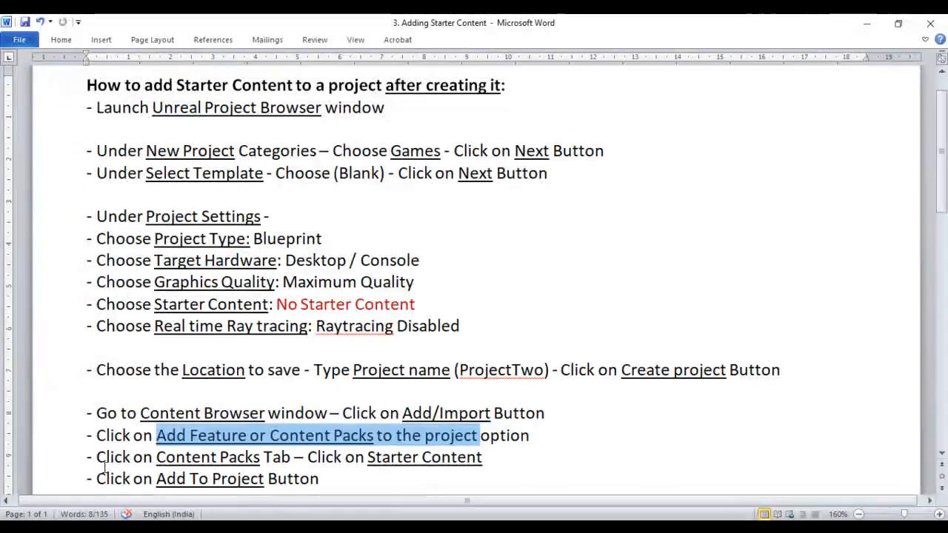
left_click_drag(157, 458, 263, 458)
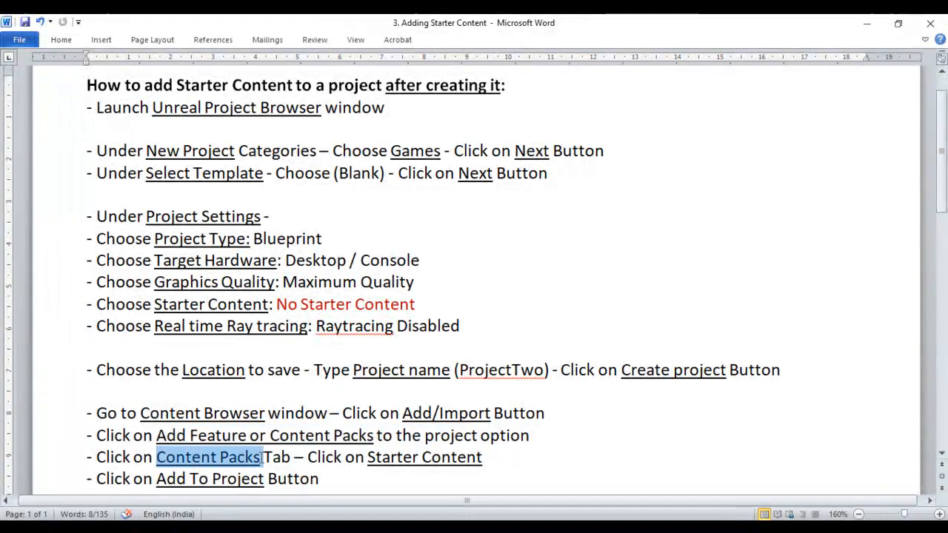
left_click_drag(369, 457, 512, 461)
left_click_drag(156, 479, 265, 480)
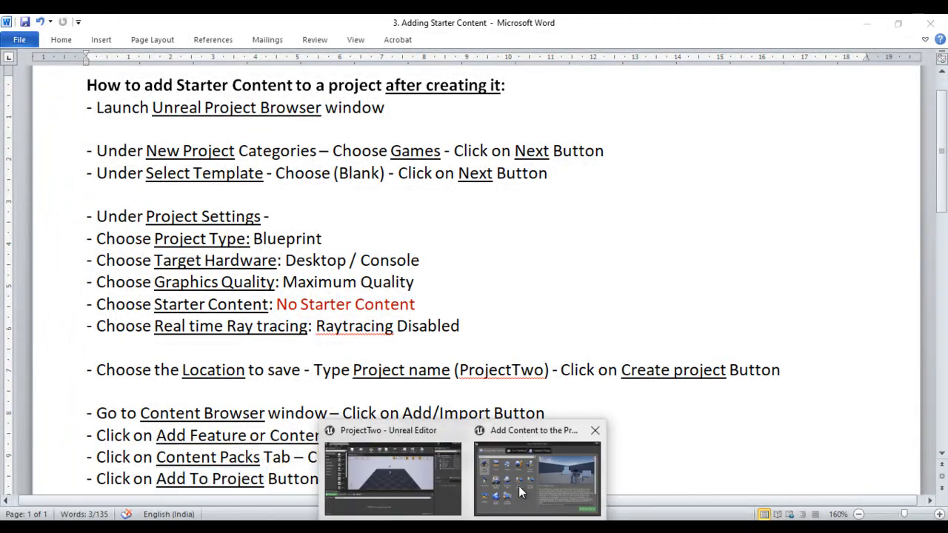
Step: Add the Starter Content pack to ProjectTwo in Unreal Editor, close the Add Content window, and show the project's top-level Content folder
left_click(519, 486)
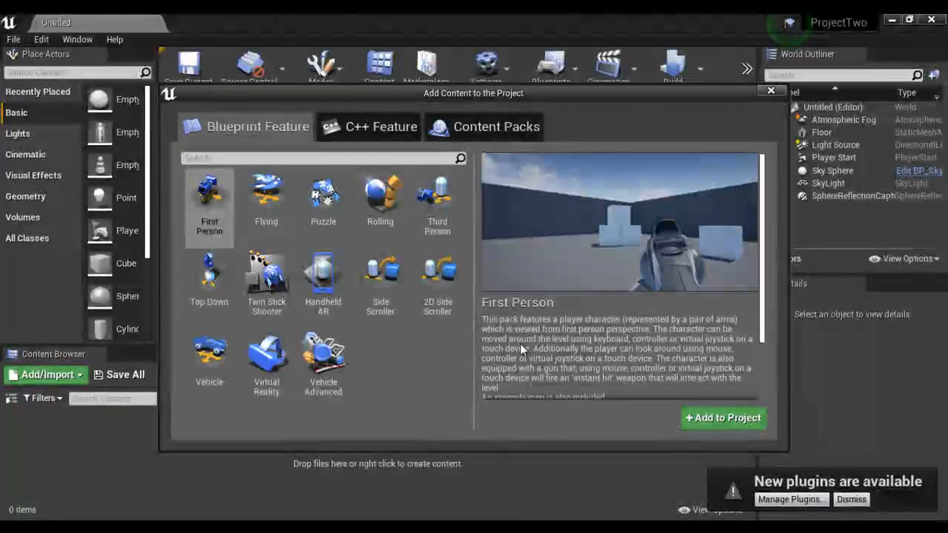
left_click(507, 125)
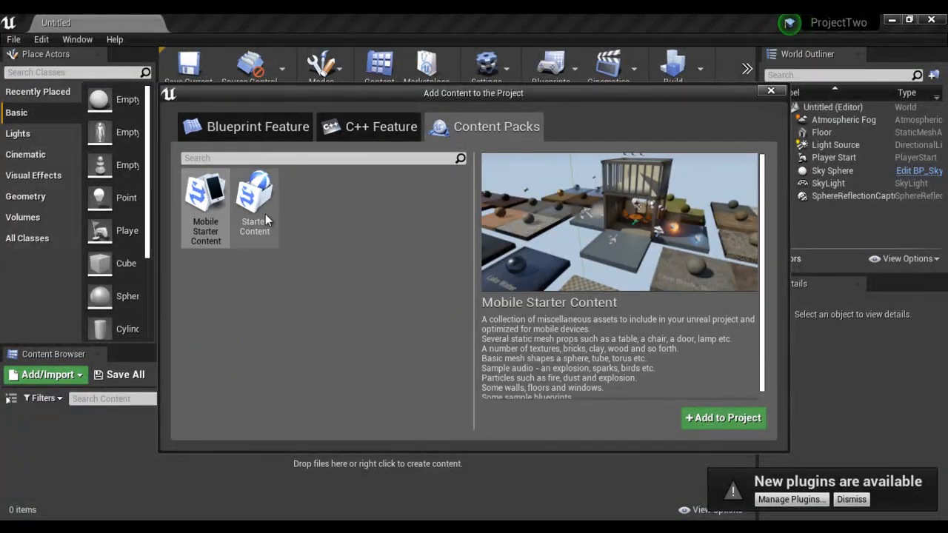
left_click(259, 238)
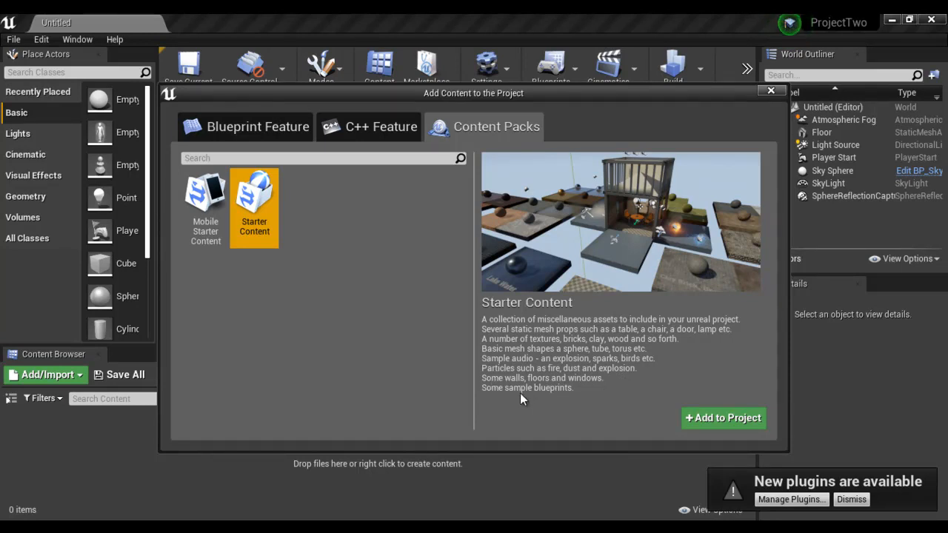
left_click(726, 419)
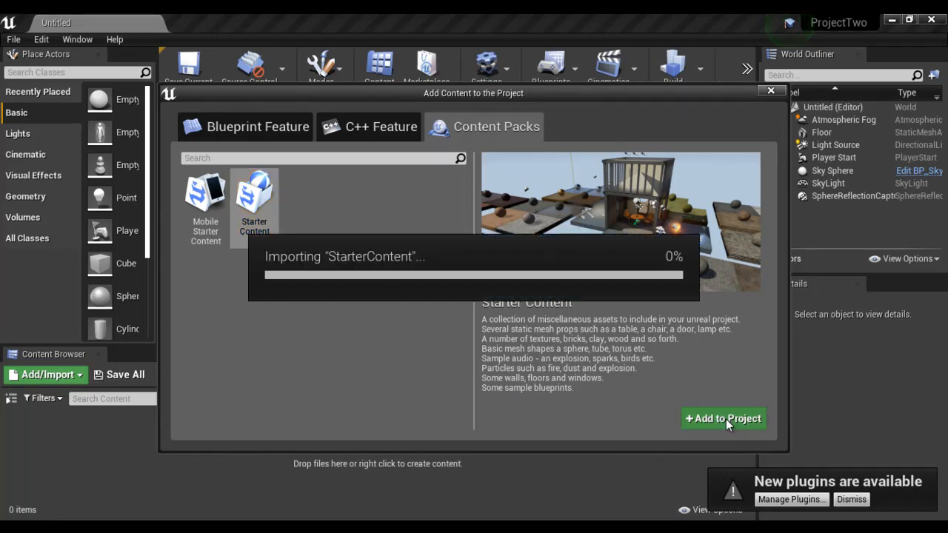
left_click(771, 90)
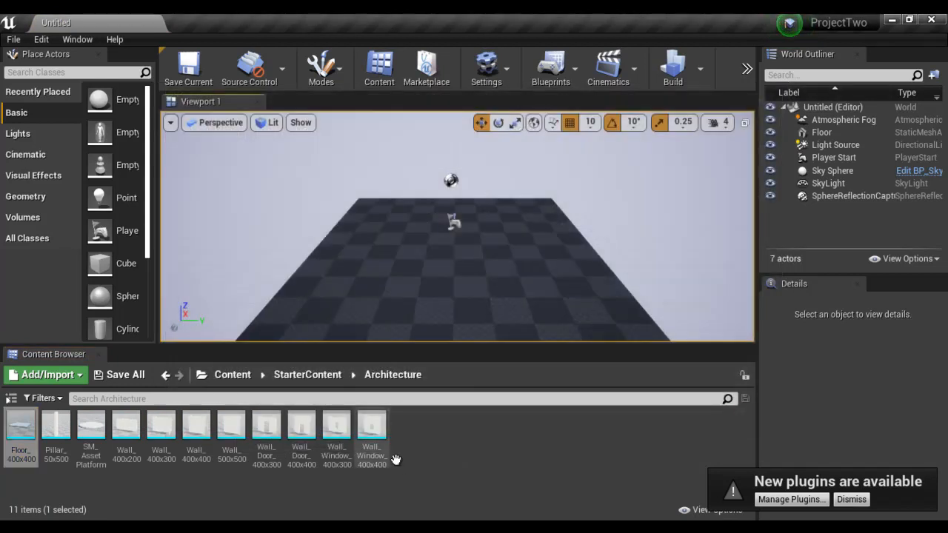
left_click(235, 377)
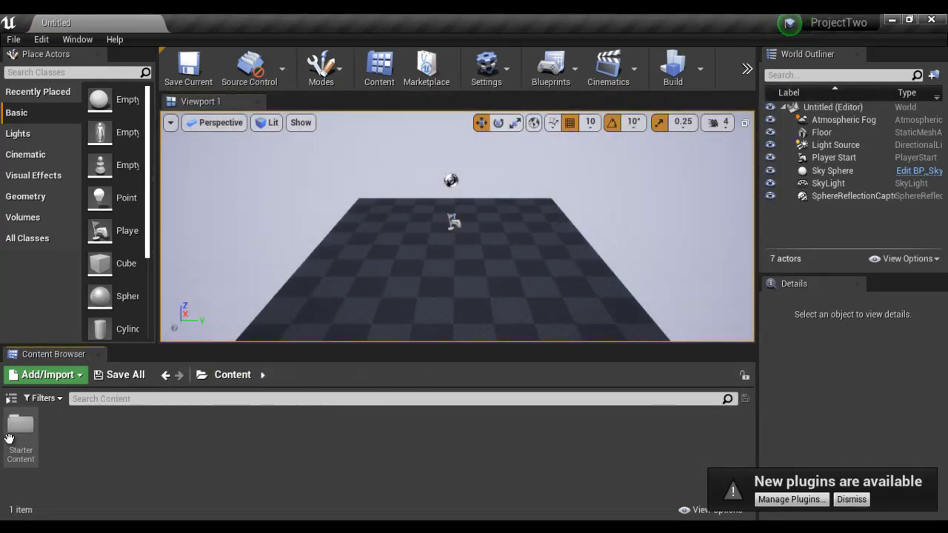
Step: Review the third Word document's instructions on adding Starter Content after creating a project, from the No Starter Content setting to Add To Project
mouse_move(360, 527)
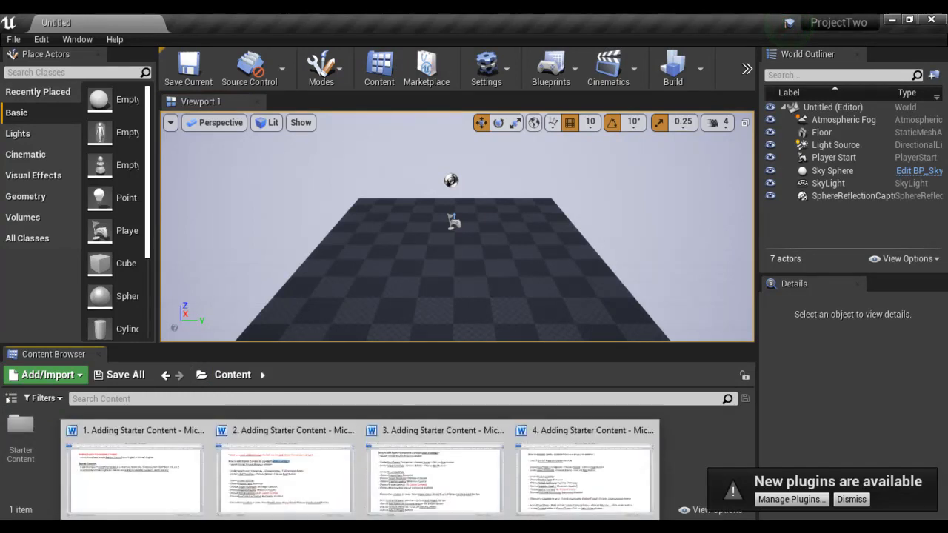
left_click(399, 498)
left_click_drag(177, 86, 295, 85)
left_click_drag(386, 86, 501, 87)
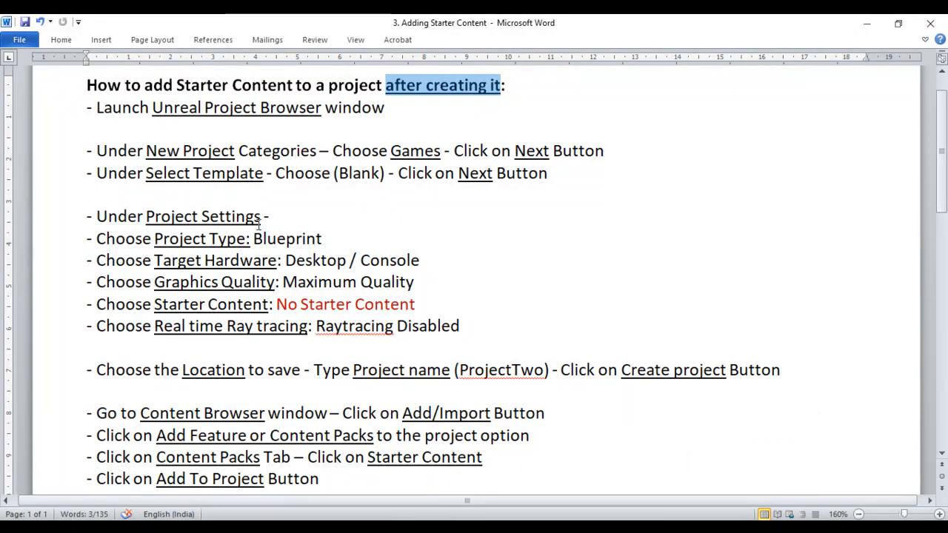
left_click_drag(97, 107, 818, 373)
left_click(423, 303)
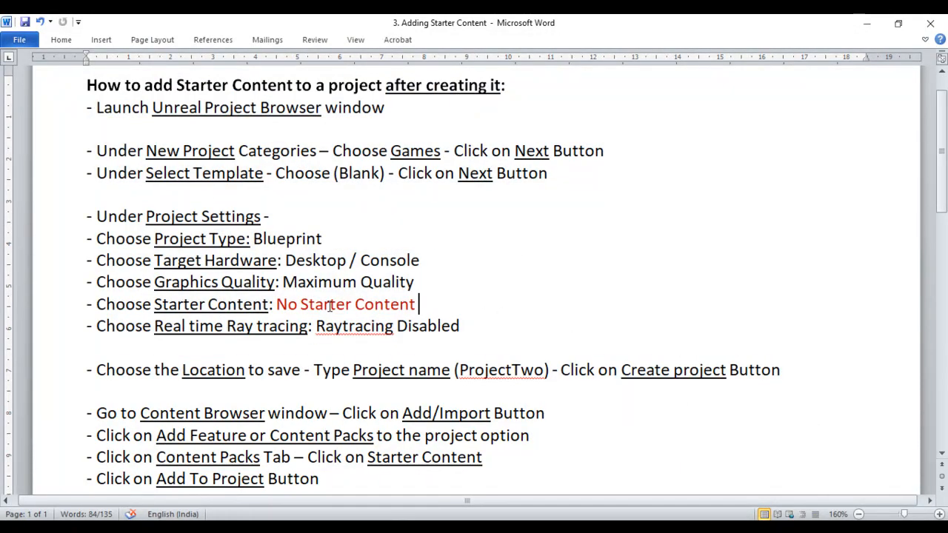
left_click_drag(277, 303, 492, 315)
left_click(474, 326)
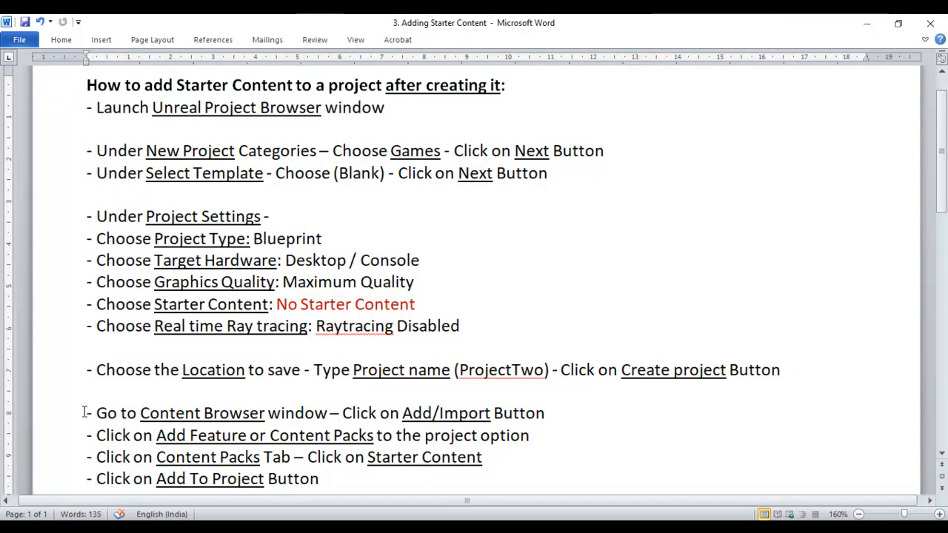
left_click_drag(84, 413, 620, 484)
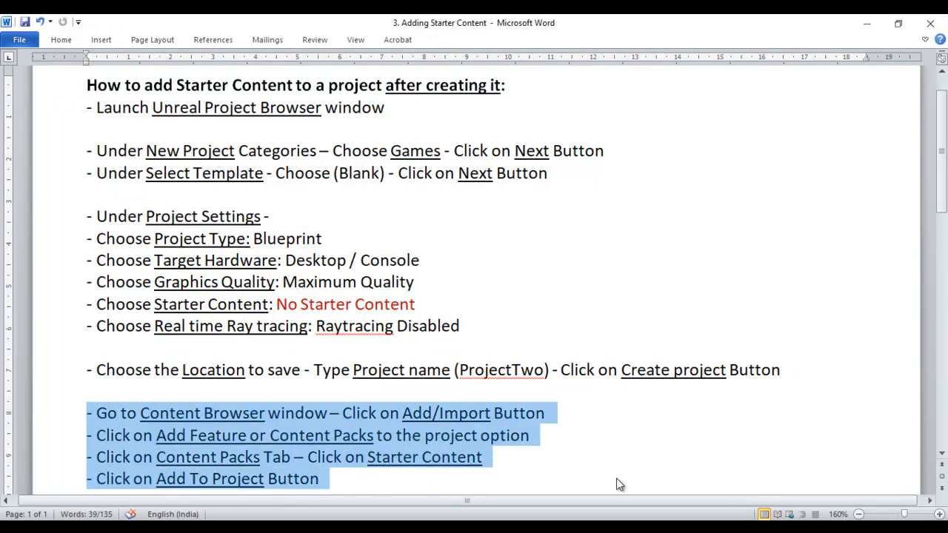
left_click(592, 433)
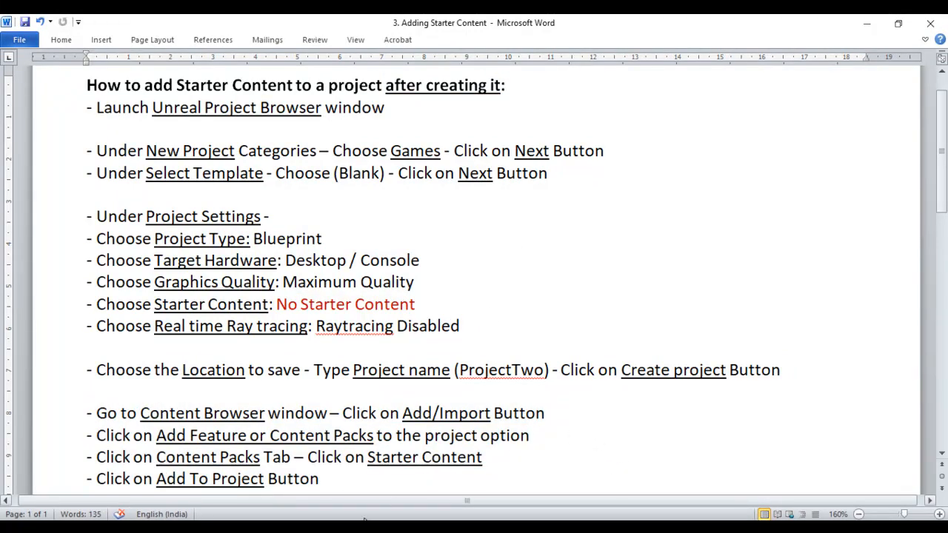
Step: Switch to the fourth Word document and read its heading on migrating Starter Content from one project to another
mouse_move(364, 520)
left_click(567, 492)
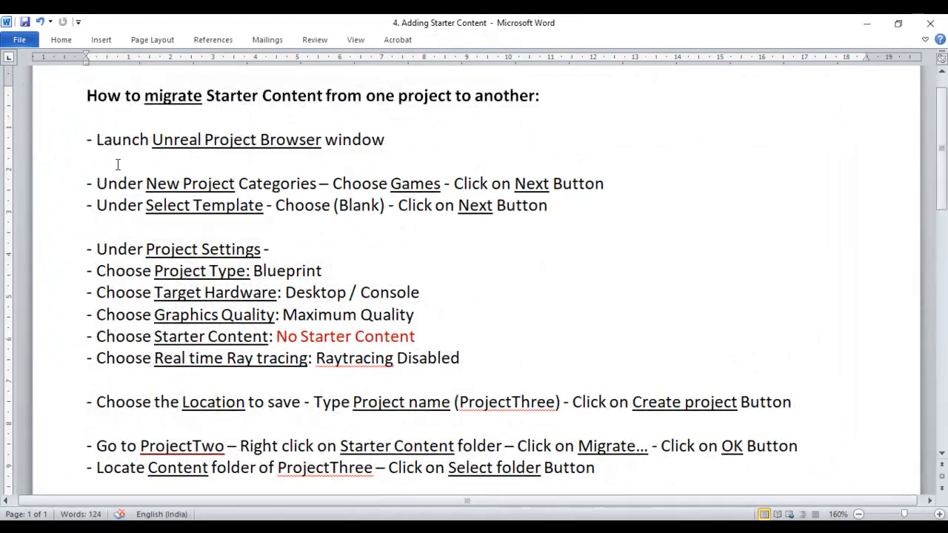
left_click_drag(88, 96, 531, 104)
left_click(274, 127)
left_click(386, 138)
left_click(474, 148)
left_click_drag(145, 97, 302, 99)
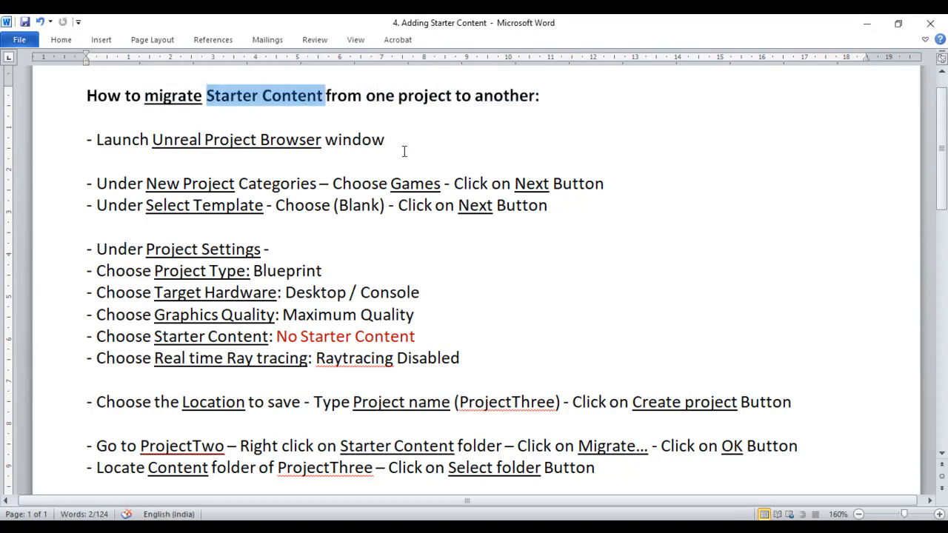
left_click(495, 157)
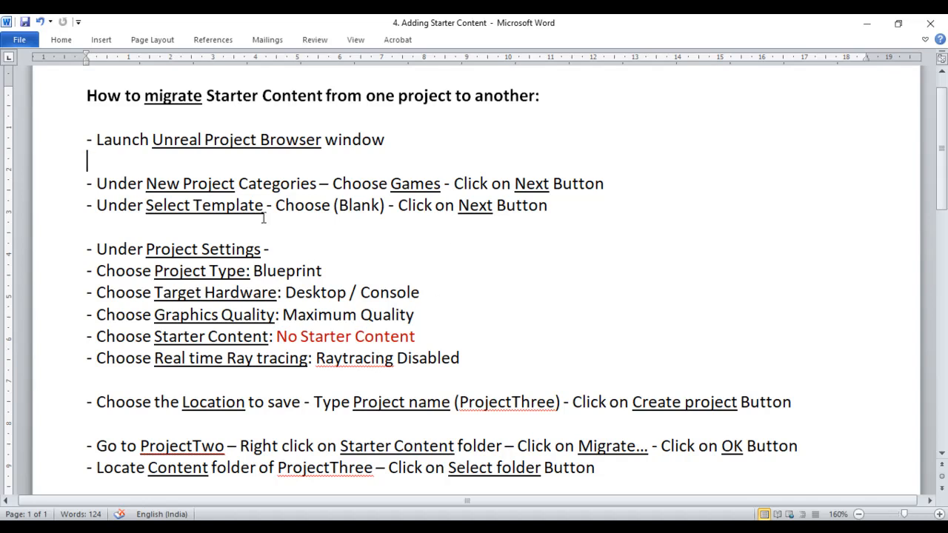
Step: Review the fourth document's instructions for creating ProjectThree, focusing on the No Starter Content setting
left_click_drag(91, 139, 803, 402)
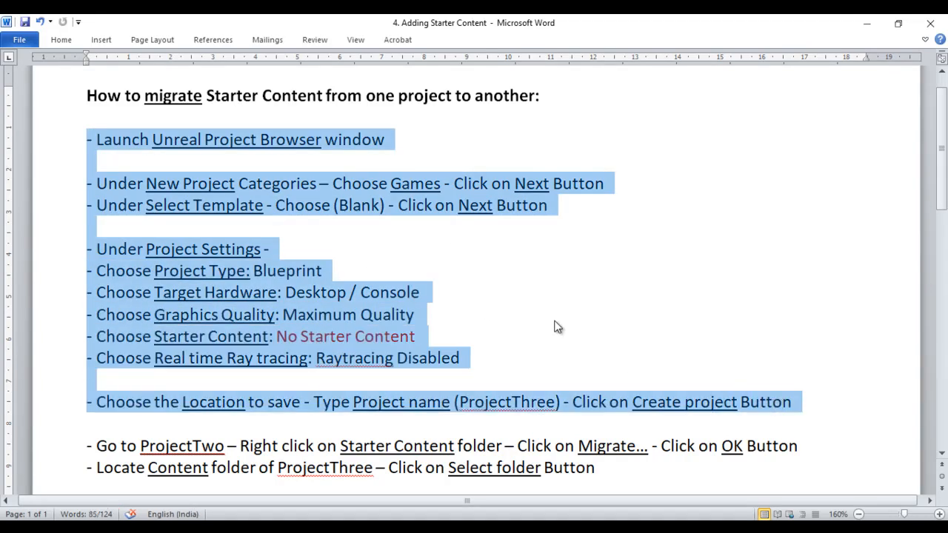
left_click(557, 320)
left_click_drag(276, 336, 500, 345)
left_click(498, 345)
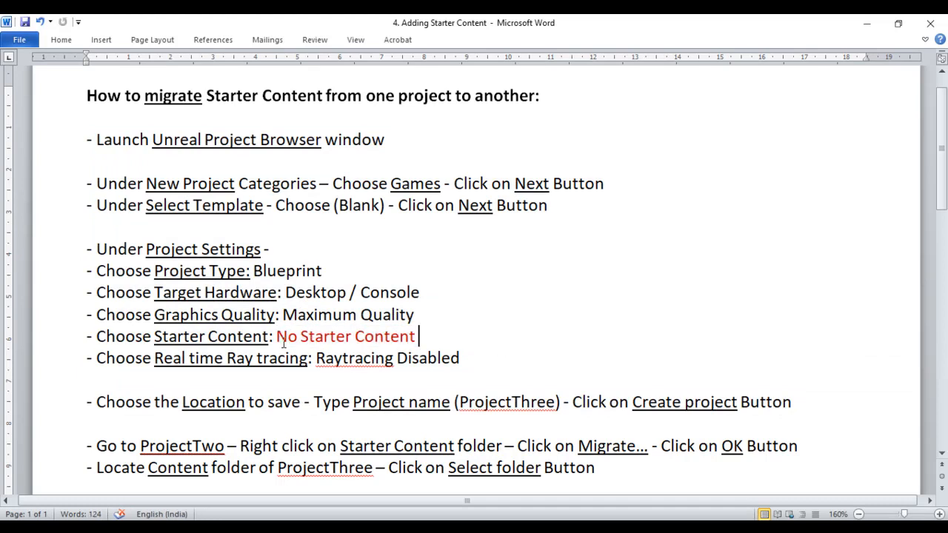
left_click_drag(278, 339, 456, 336)
left_click(457, 336)
Step: Minimize the open windows, launch Unreal Engine from the desktop, and start a new Games project with the Blank template
left_click(870, 26)
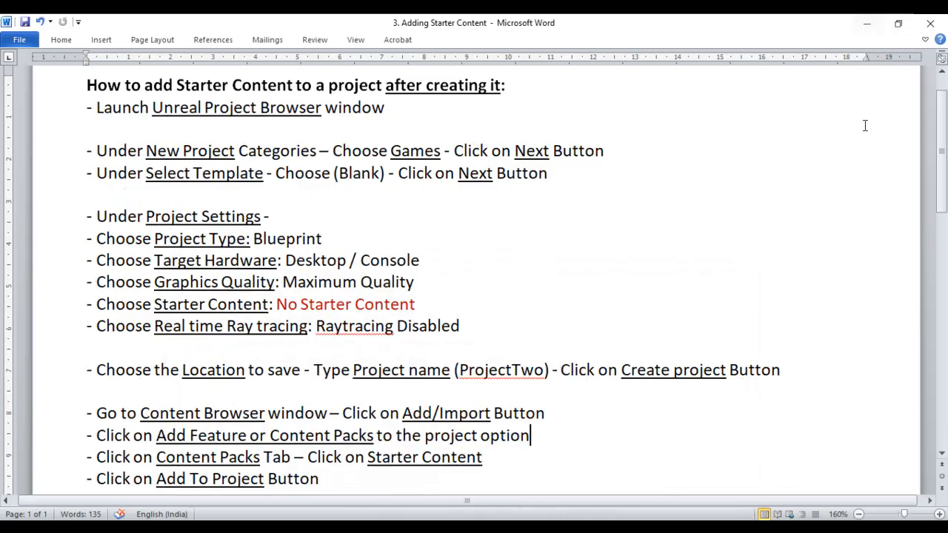
left_click(871, 25)
left_click(892, 20)
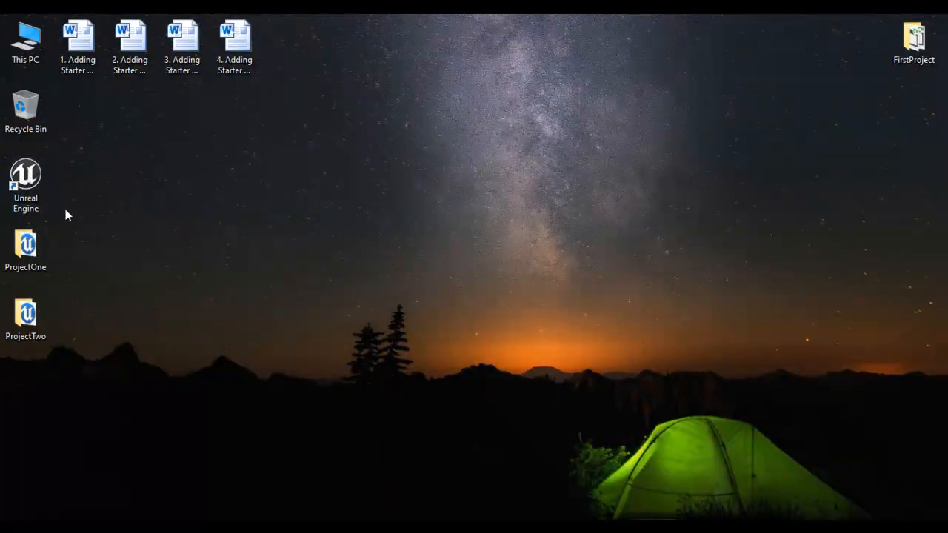
double_click(33, 181)
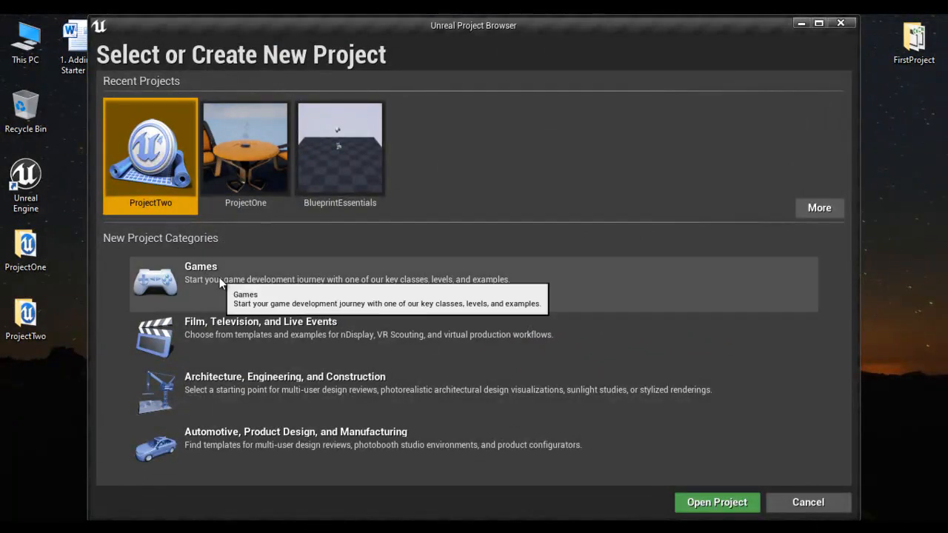
left_click(326, 271)
left_click(624, 503)
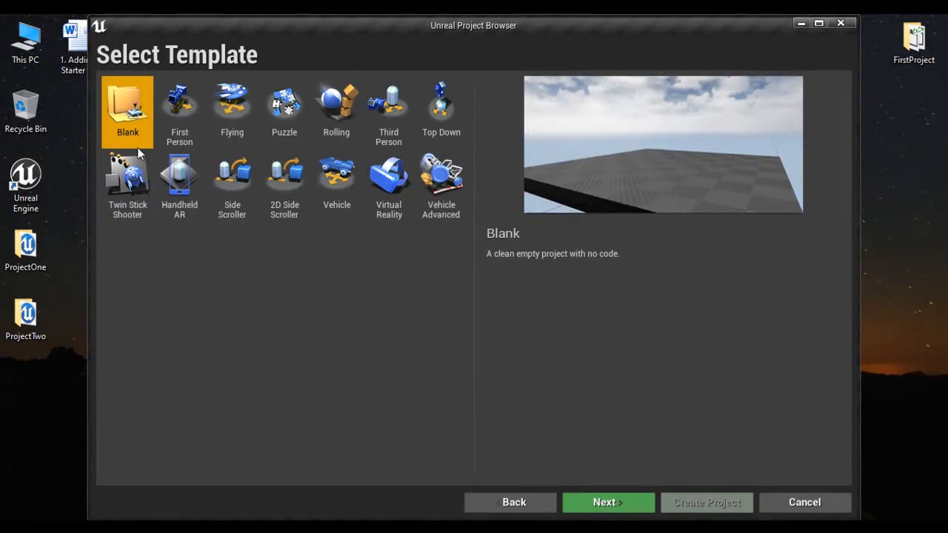
left_click(607, 502)
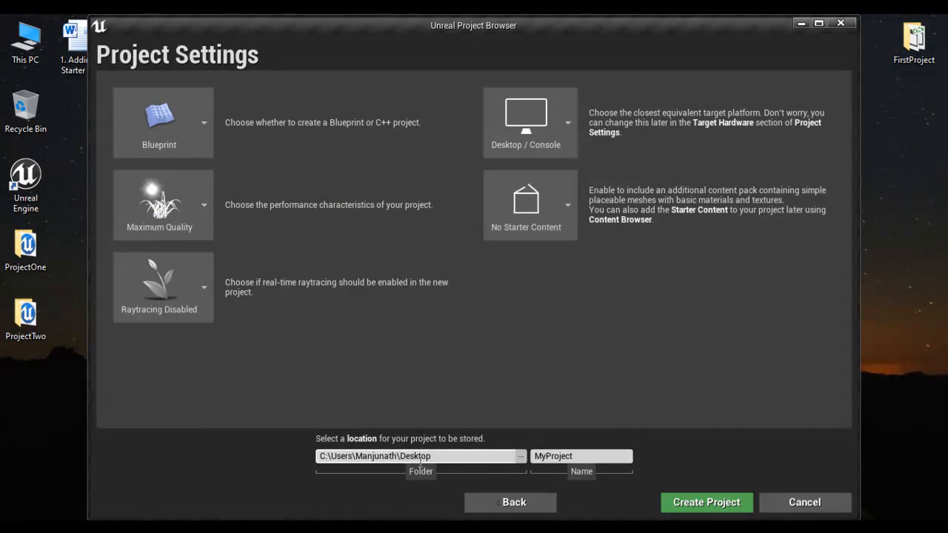
Step: Name the new Unreal project ProjectThree and create it on the Desktop without Starter Content
left_click(594, 456)
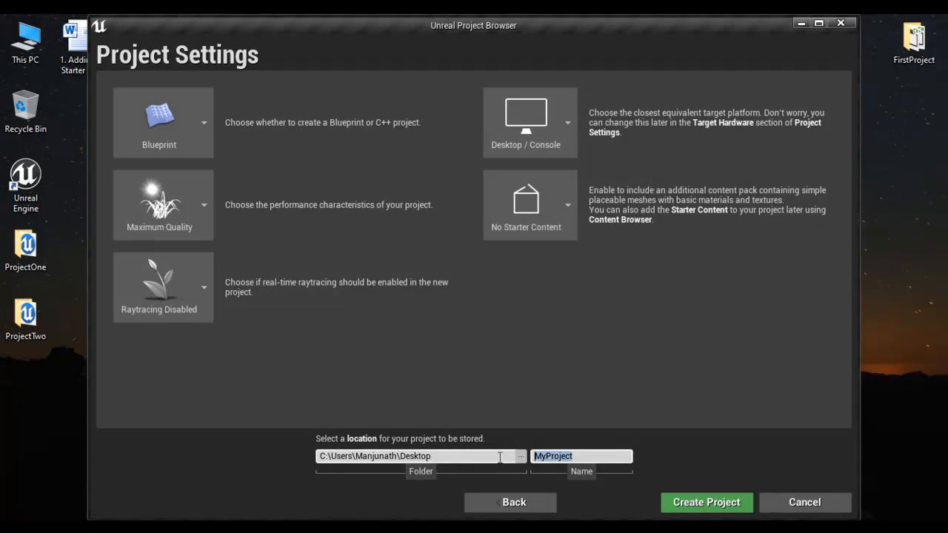
type("P")
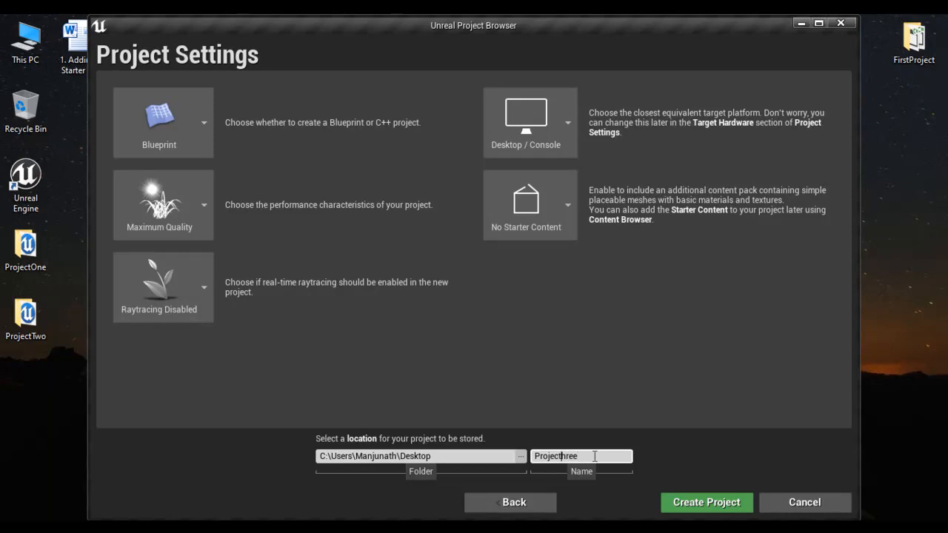
left_click(720, 504)
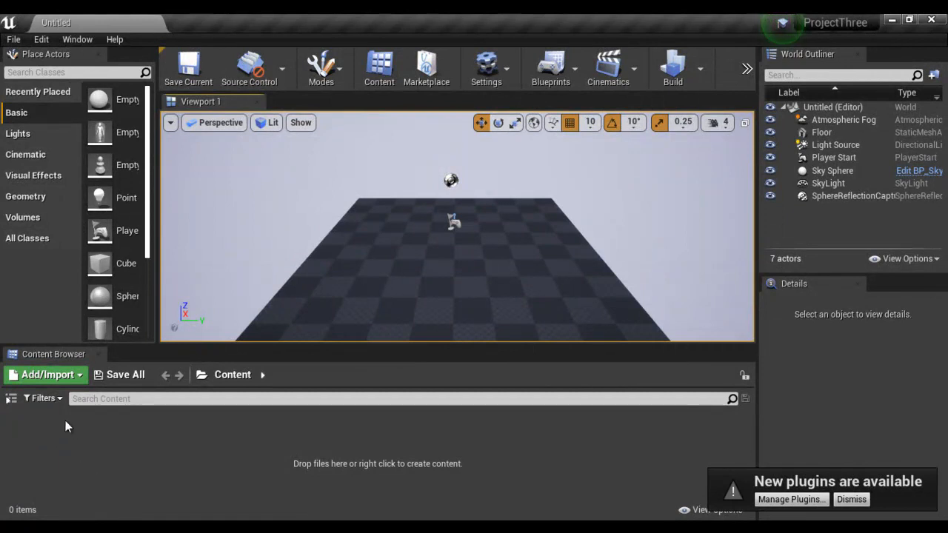
Step: Minimize ProjectThree's editor and read the fourth Word document's lines on migrating the Starter Content folder from ProjectTwo
left_click(892, 22)
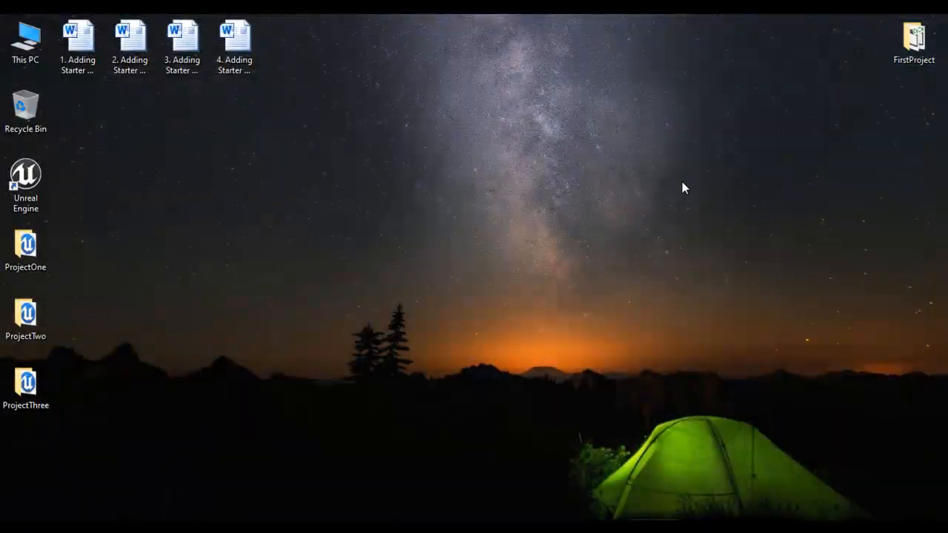
mouse_move(382, 523)
left_click(586, 484)
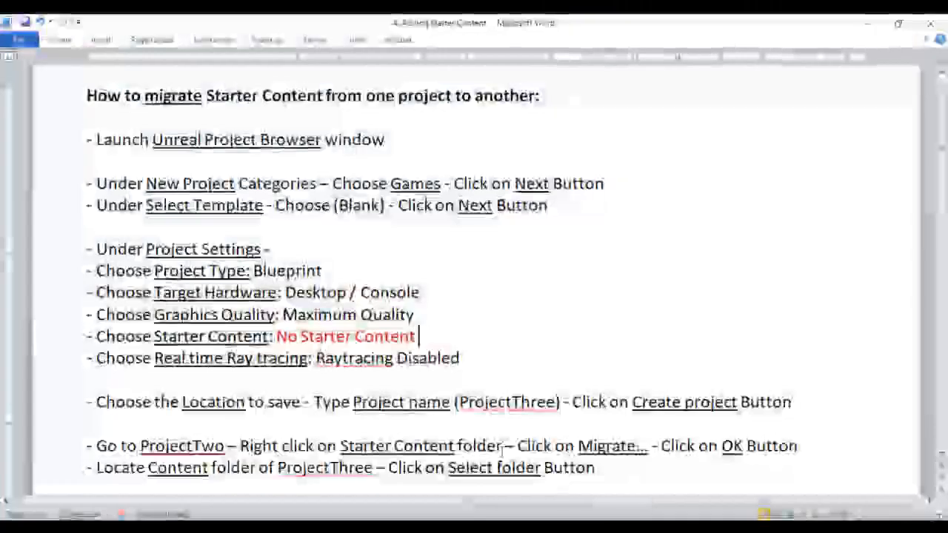
scroll(128, 360, "down", 3)
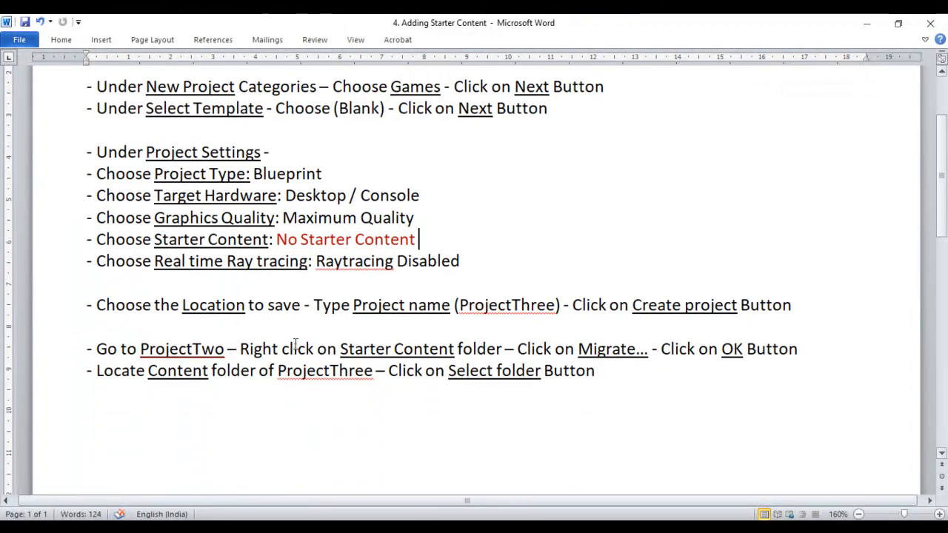
left_click_drag(97, 349, 791, 349)
left_click(388, 370)
left_click(697, 385)
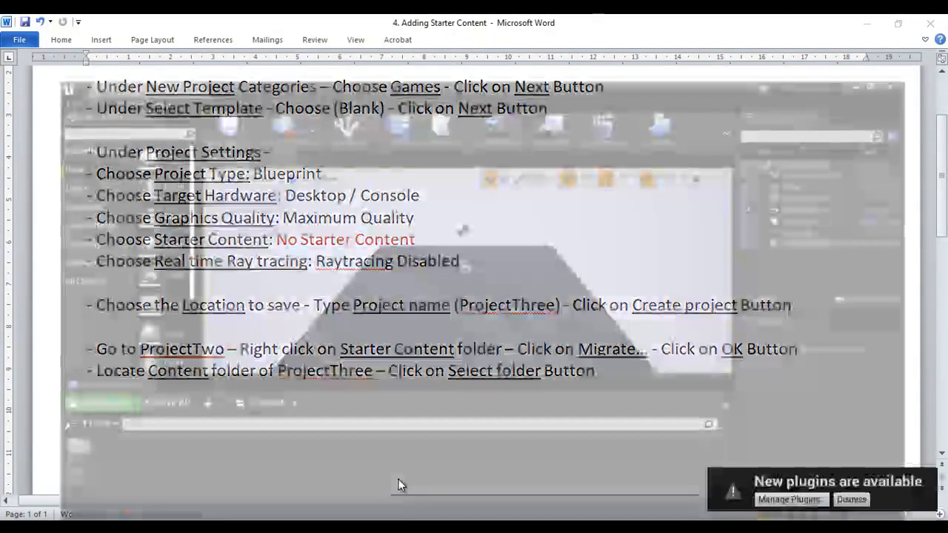
Step: Switch to ProjectTwo's Unreal Editor, start migrating the StarterContent folder, and accept the asset report
left_click(398, 479)
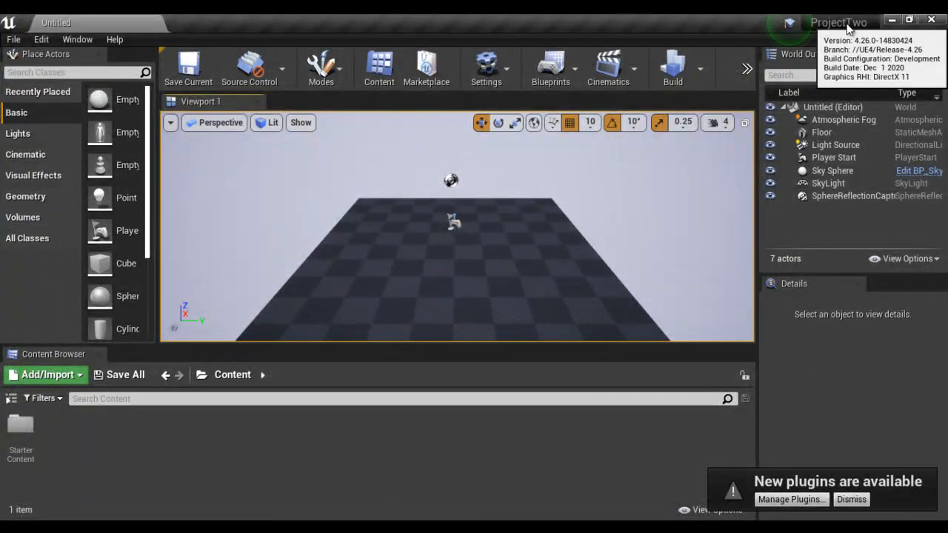
right_click(17, 426)
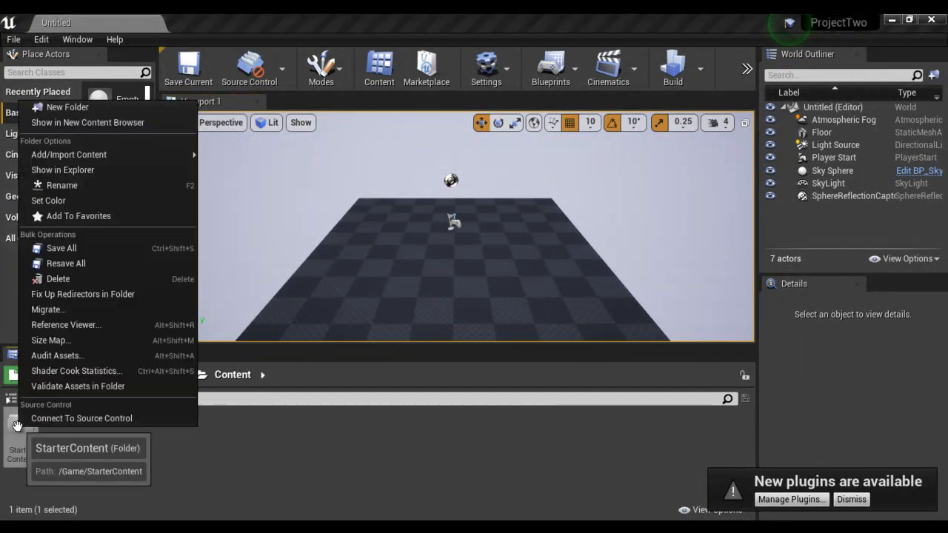
left_click(60, 309)
left_click(280, 144)
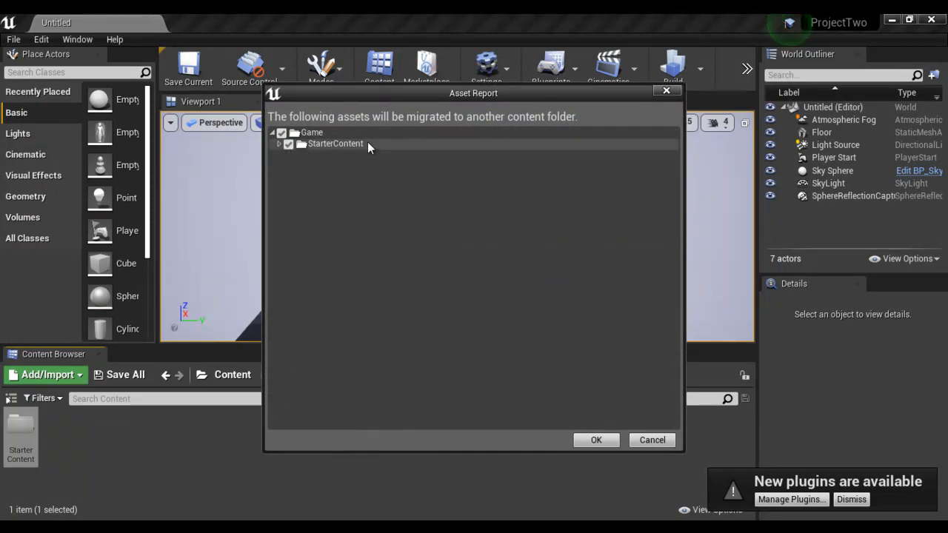
left_click(597, 440)
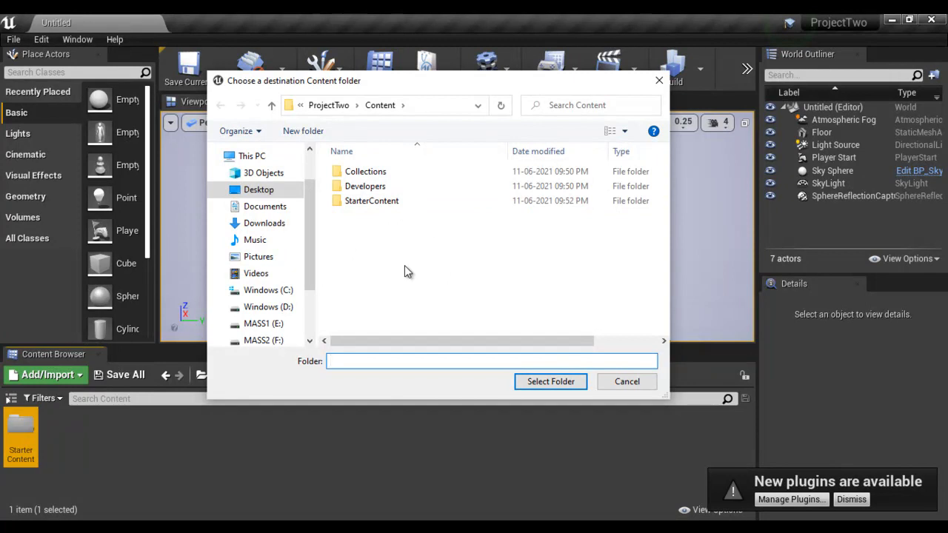
Step: Switch to the fourth Word document and read the line on locating ProjectThree's Content folder and selecting it
left_click(360, 531)
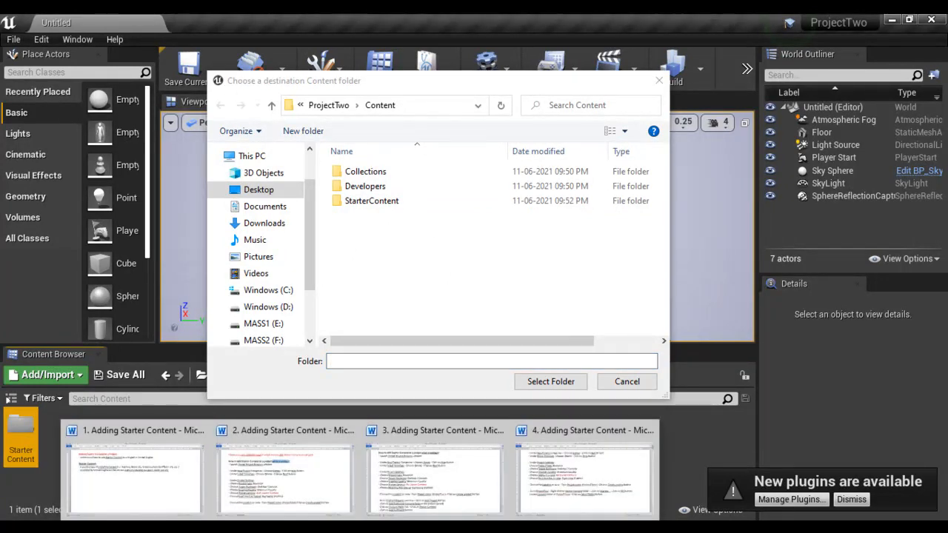
left_click(588, 466)
left_click(99, 370)
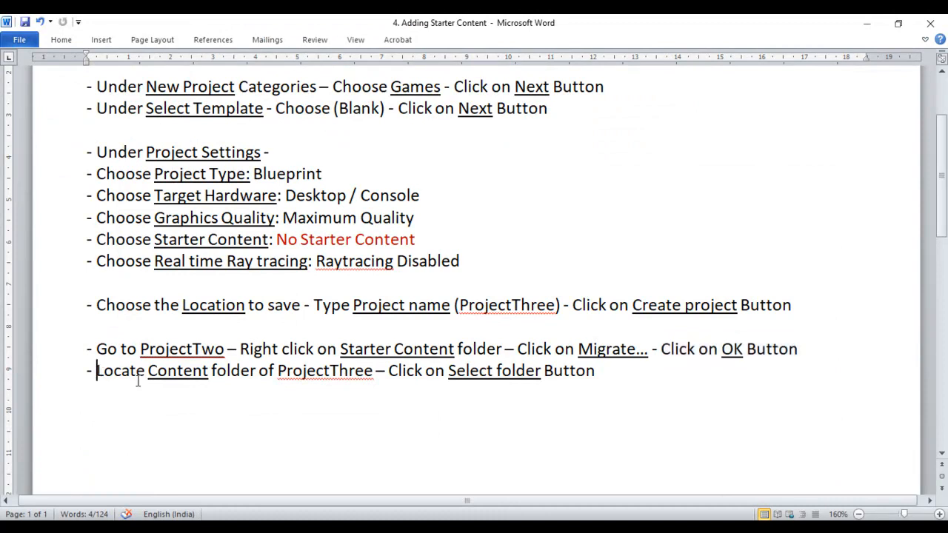
left_click_drag(147, 374, 238, 379)
left_click(307, 372)
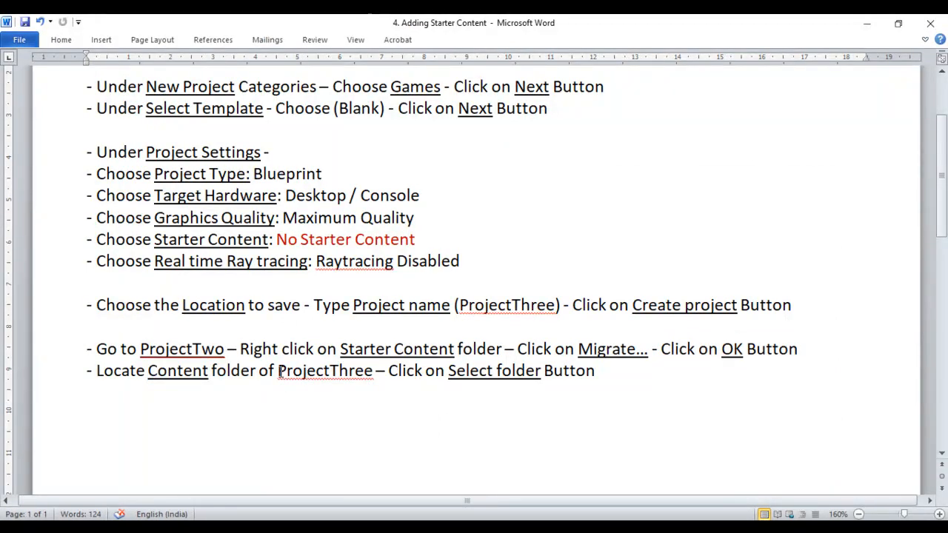
double_click(280, 371)
left_click(317, 372)
double_click(162, 371)
left_click_drag(273, 373, 375, 373)
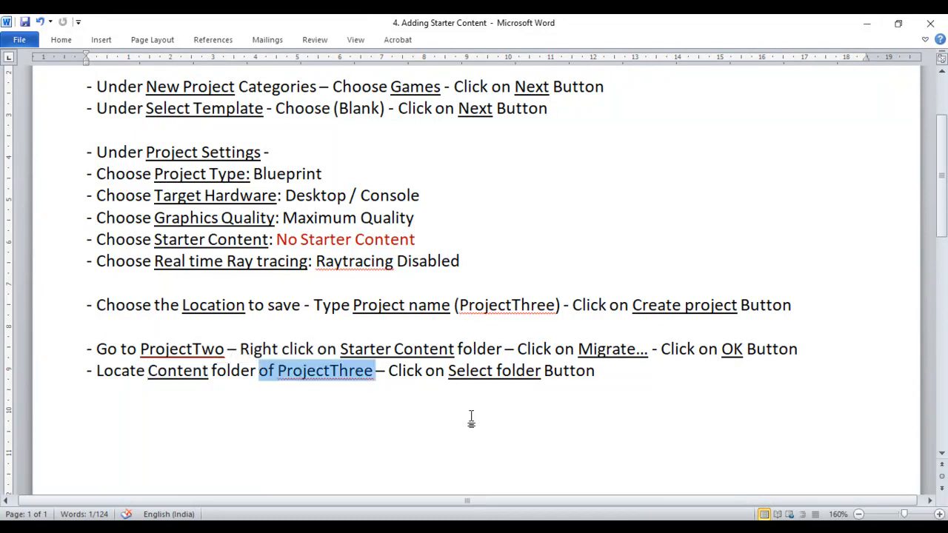
left_click(470, 371)
left_click_drag(449, 371, 542, 371)
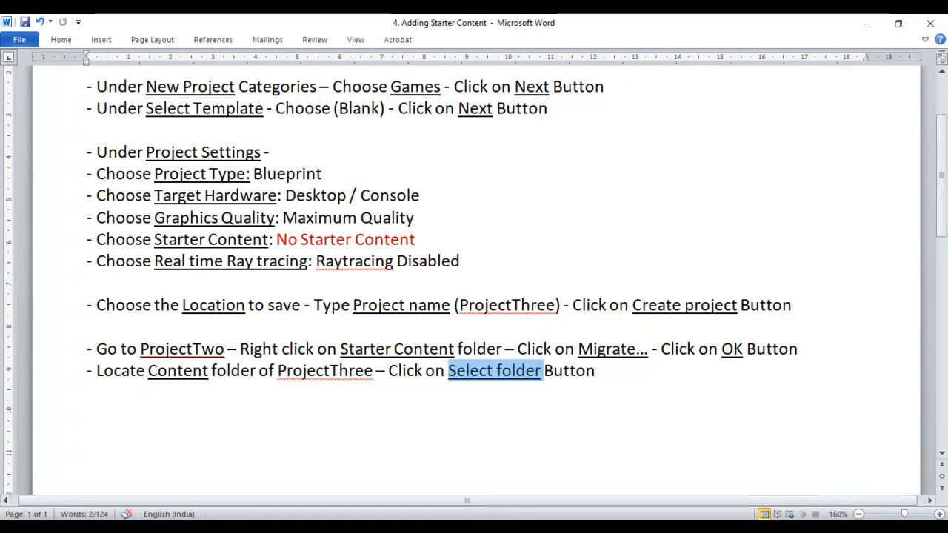
Step: Return to ProjectTwo's editor and choose the Content folder inside ProjectThree on the Desktop as the migration destination
left_click(377, 481)
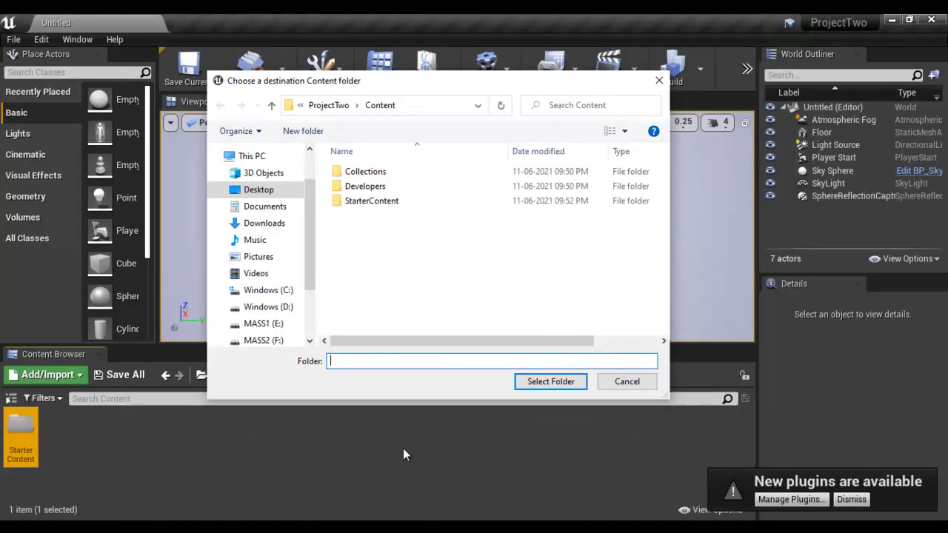
left_click(260, 190)
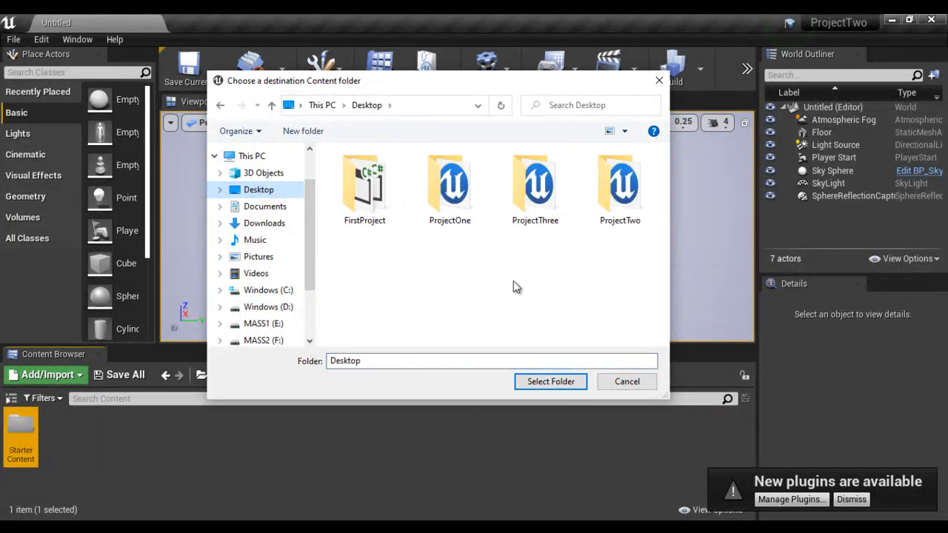
double_click(557, 214)
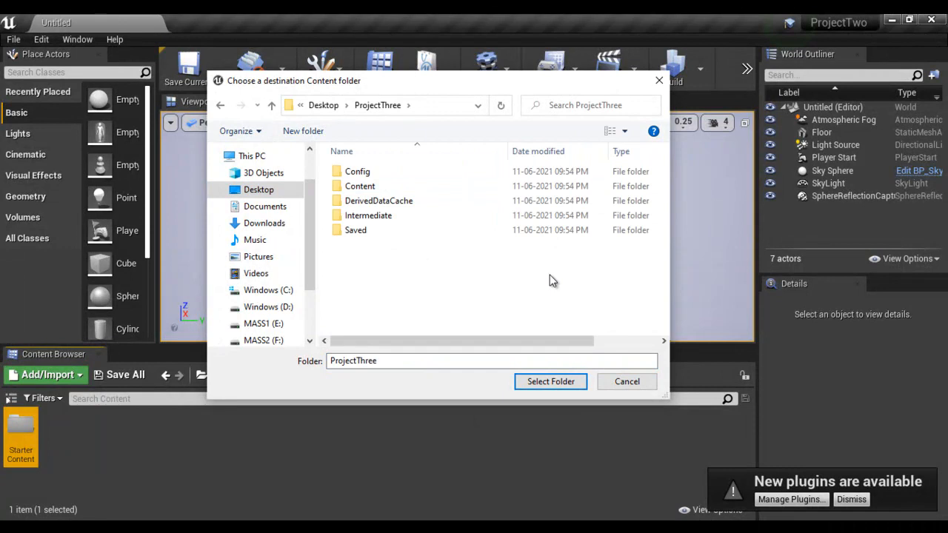
left_click(363, 186)
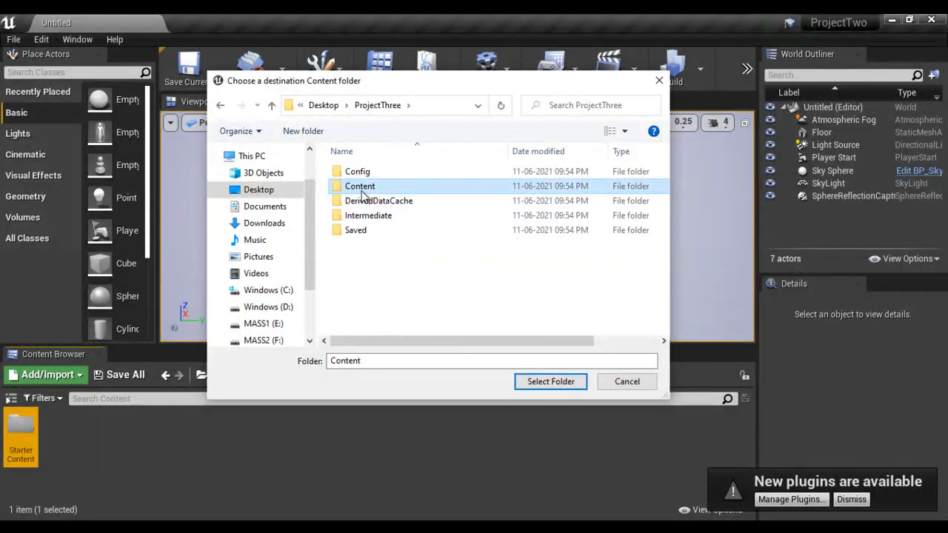
left_click(553, 384)
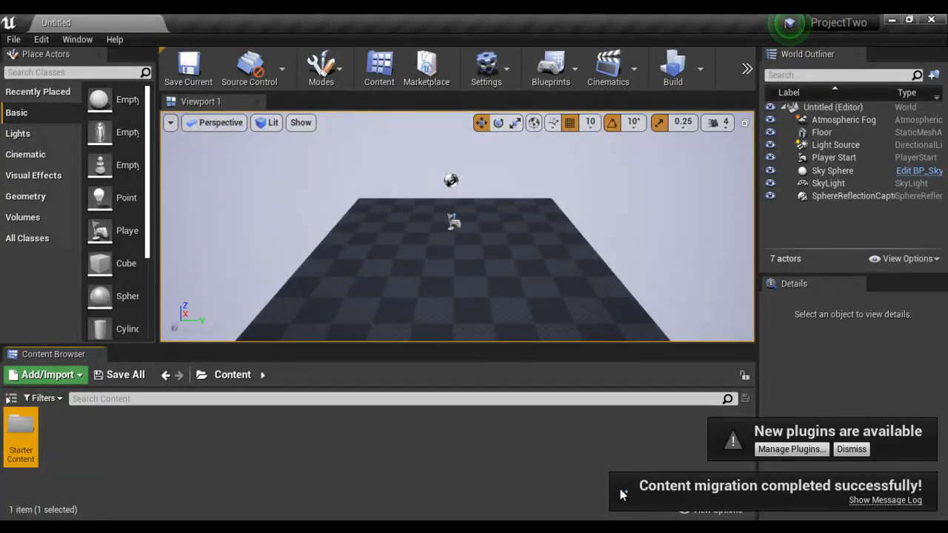
Step: Switch between the ProjectThree and ProjectTwo editors to compare their Content folders, ending in ProjectThree
left_click(552, 471)
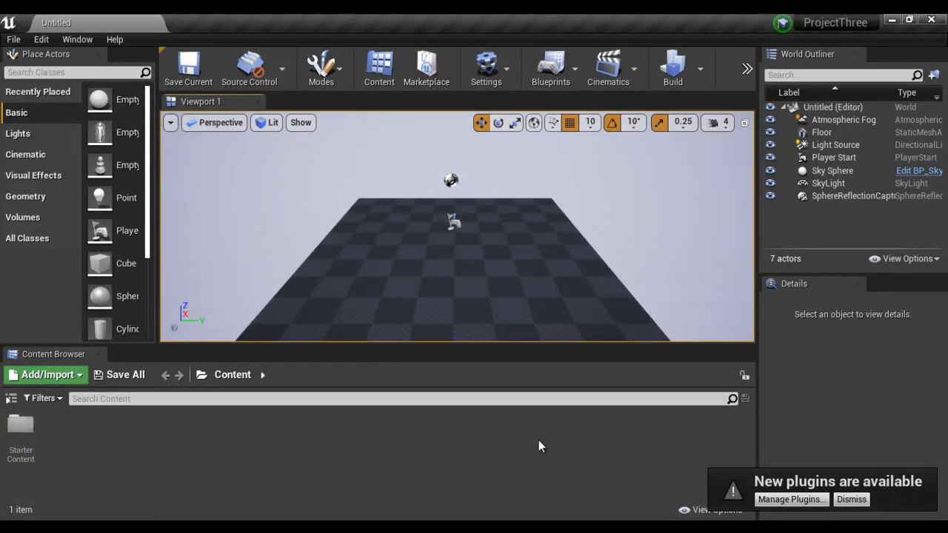
left_click(526, 474)
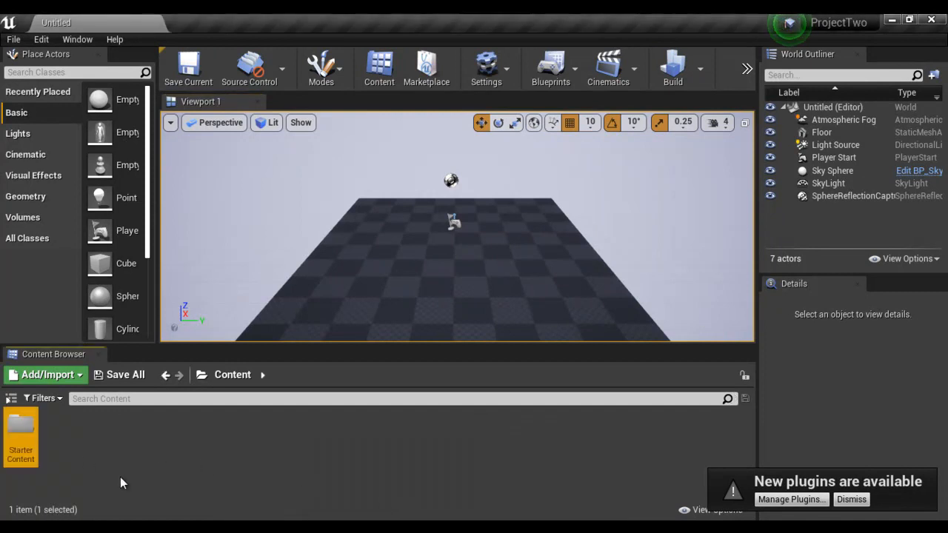
left_click(555, 478)
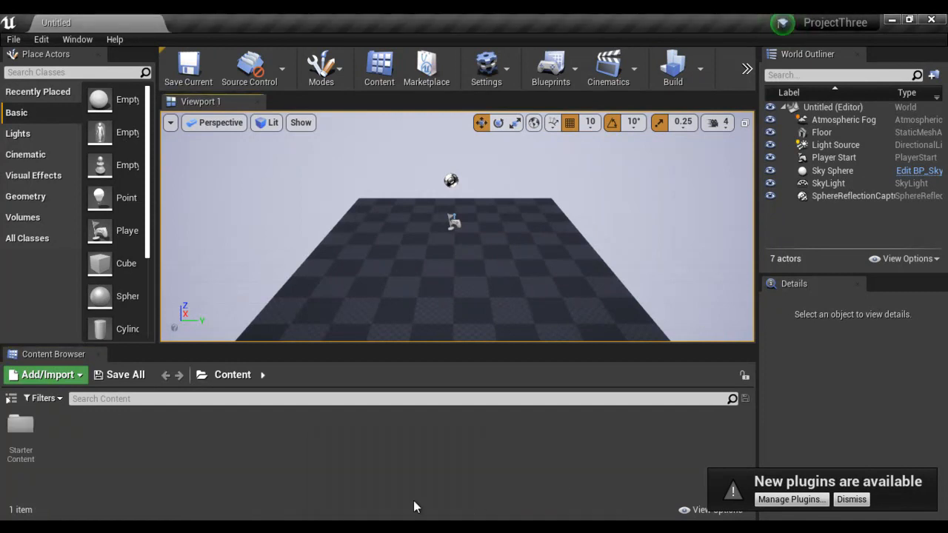
Step: Try out P_Fire from StarterContent's Particles folder by placing it on ProjectThree's floor, and delete it from the level
double_click(21, 428)
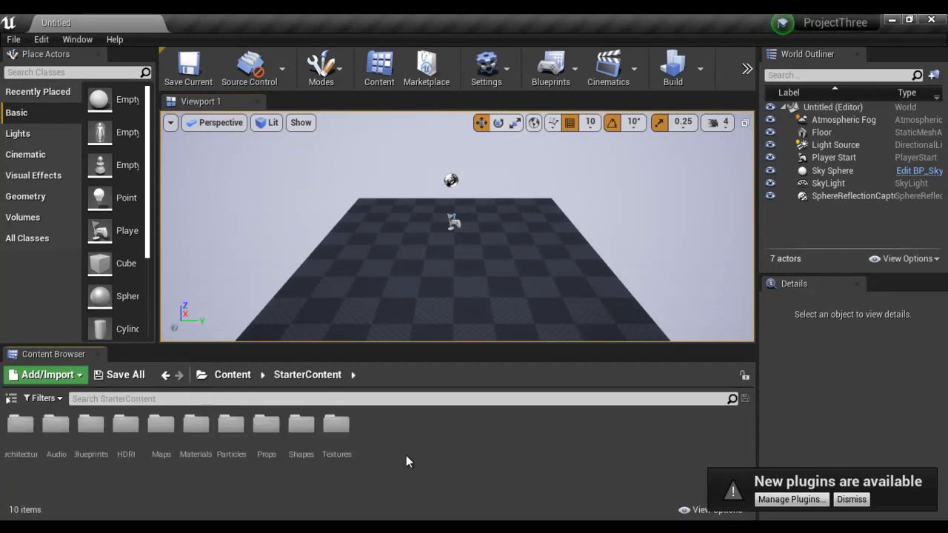
double_click(230, 425)
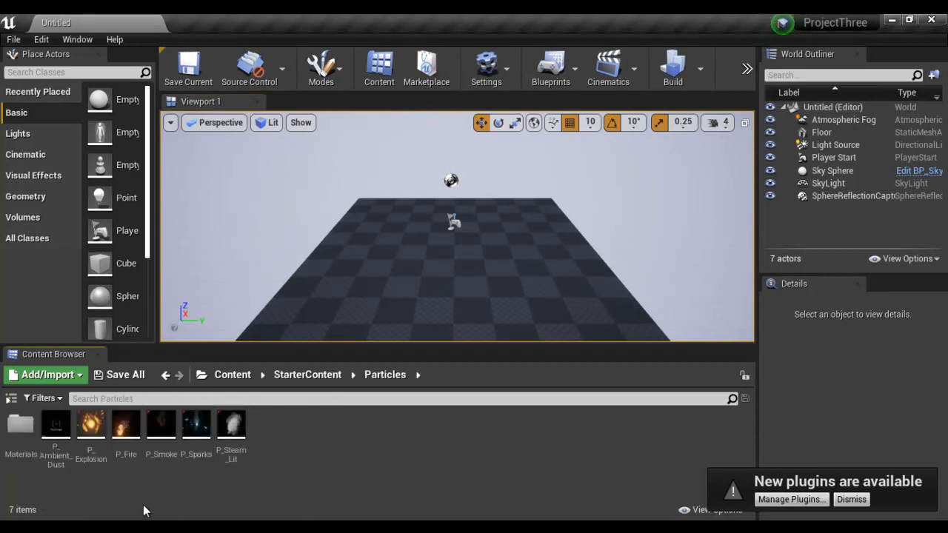
left_click_drag(126, 429, 493, 285)
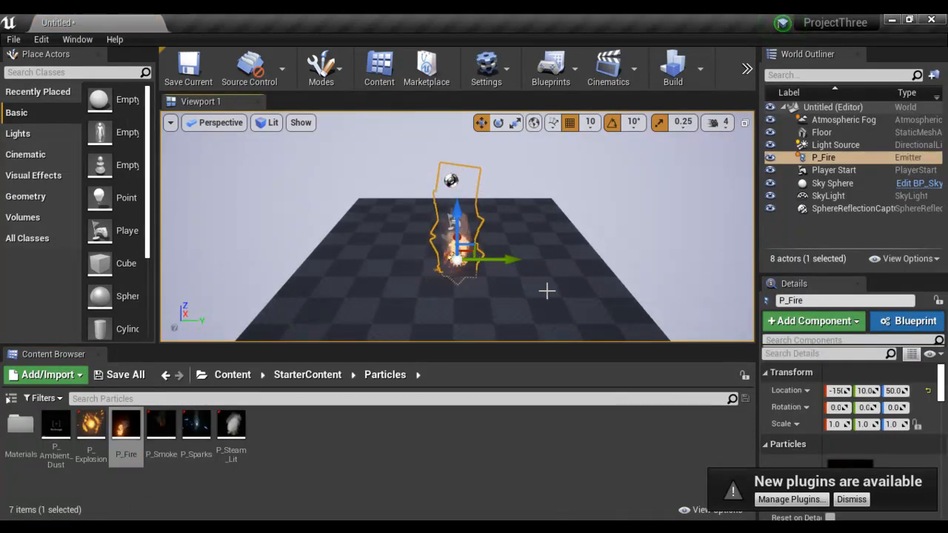
key("Delete")
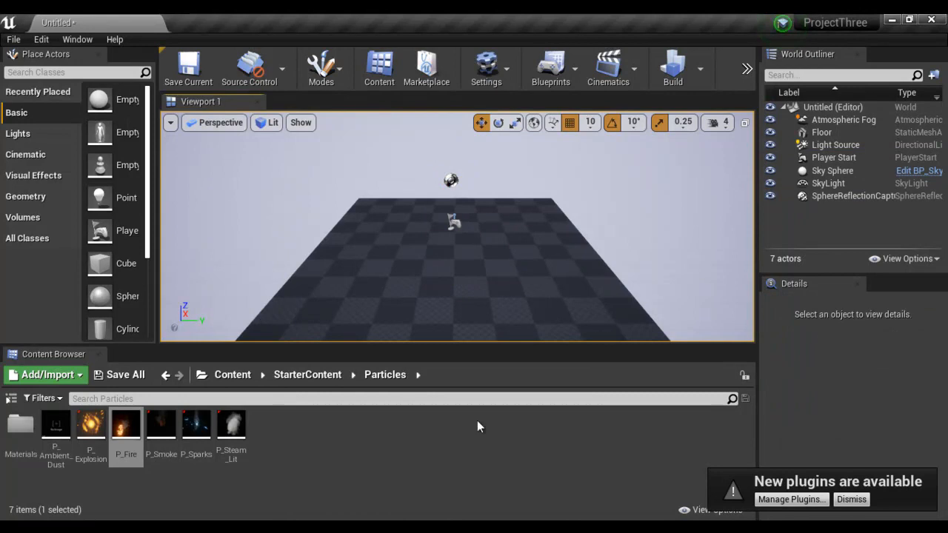
Step: Switch to the first Word document and review its heading, Adding Starter Content to a Project
left_click(191, 474)
left_click_drag(85, 94, 364, 102)
left_click(430, 266)
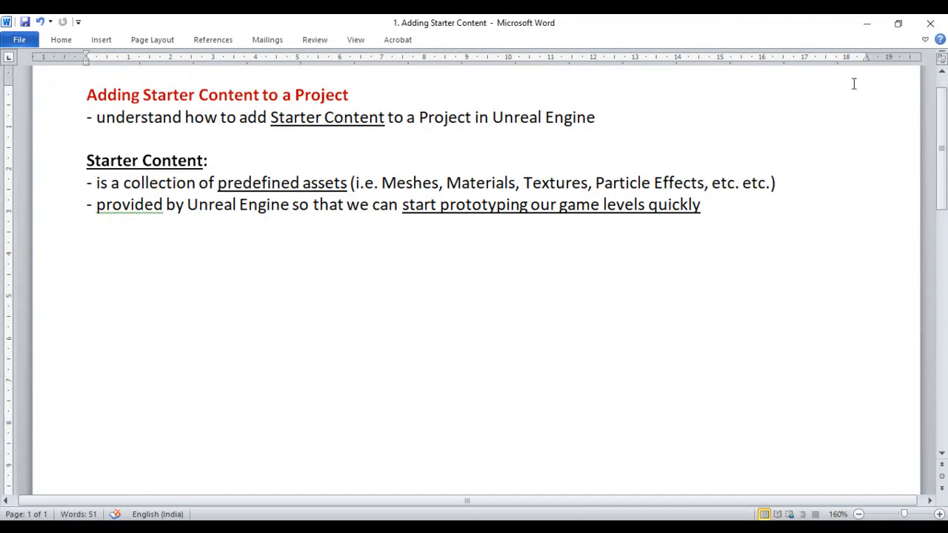
Step: Minimize the open Word documents and both Unreal editors to show the desktop
left_click(867, 22)
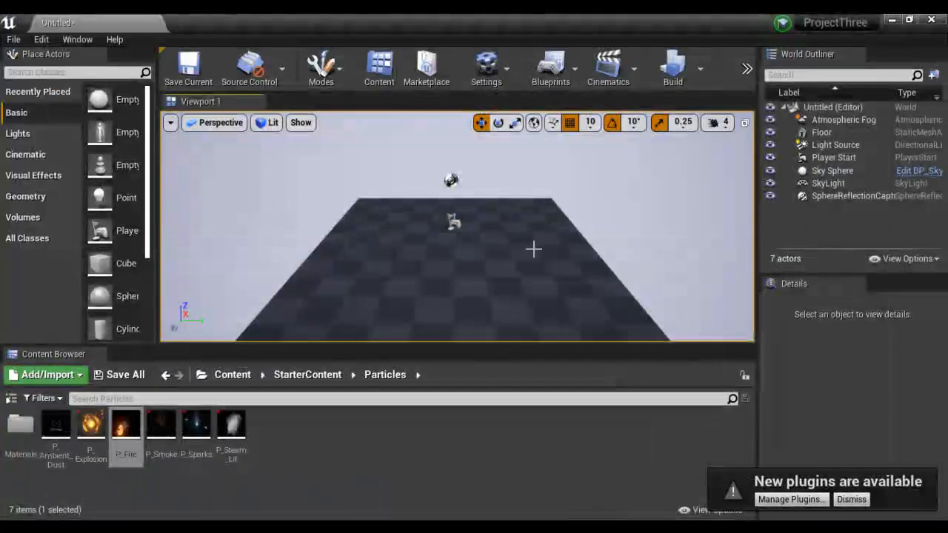
left_click(891, 21)
left_click(892, 21)
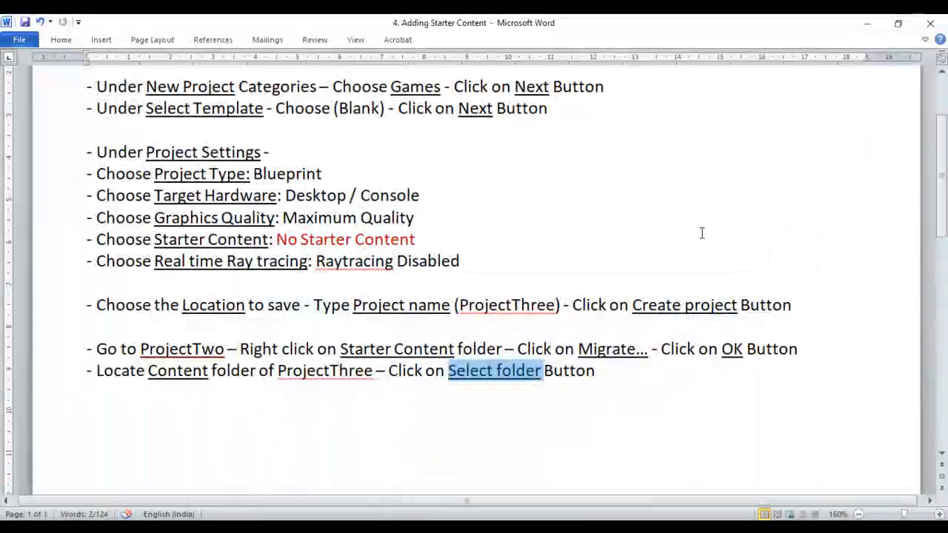
left_click(871, 22)
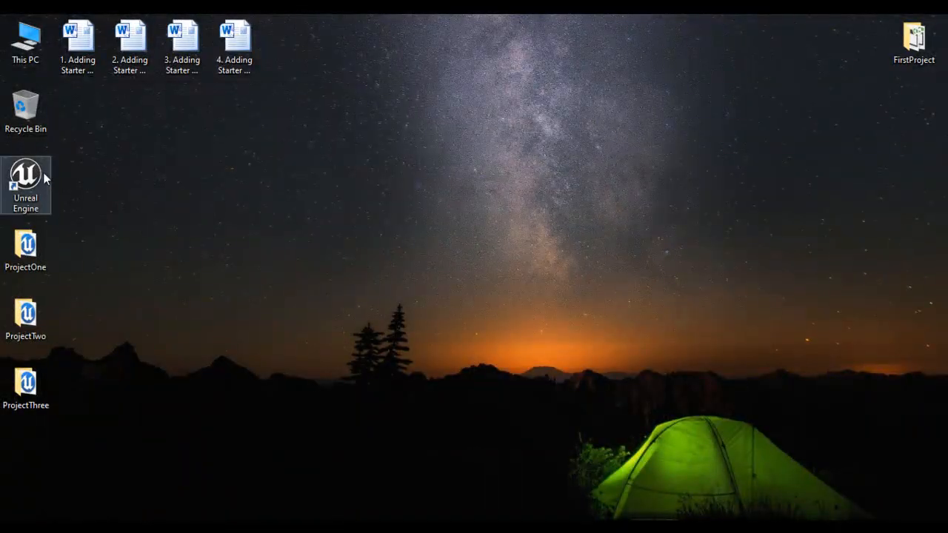